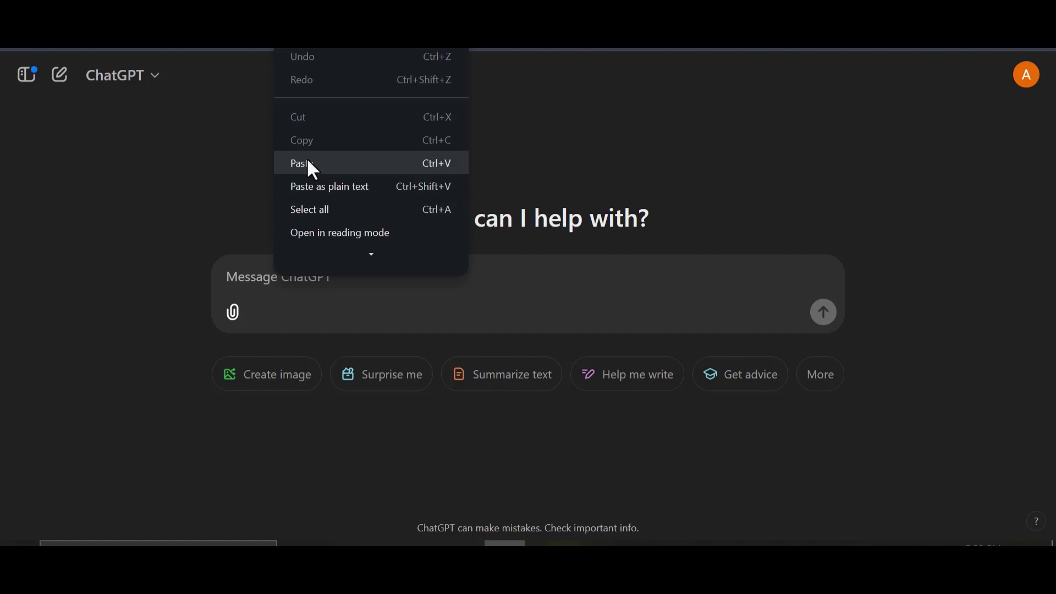
Paste the prompt request into ChatGPT and send 'give me more' for additional scene prompts.
click(306, 163)
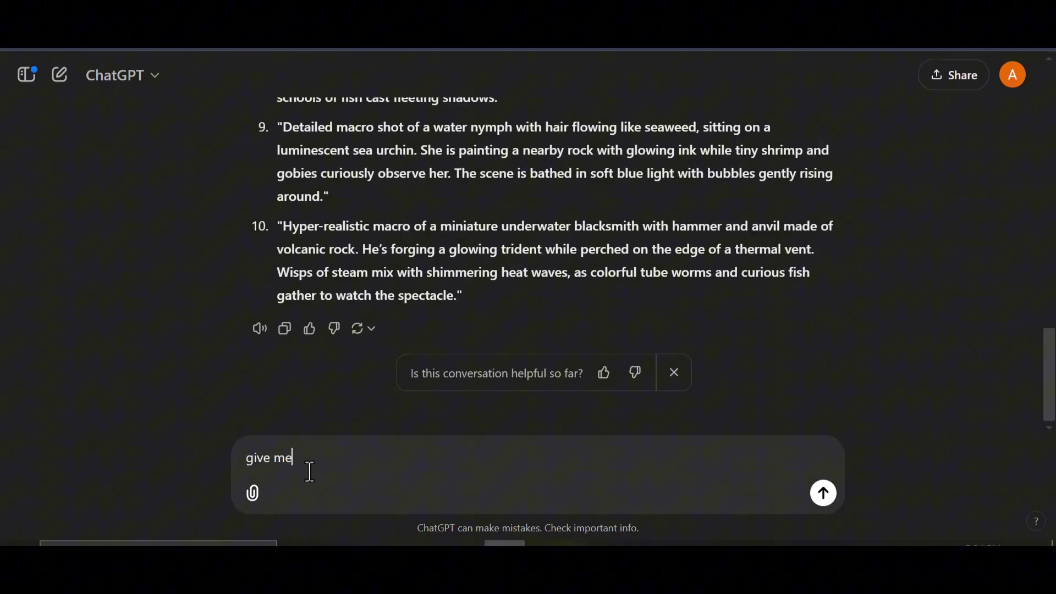
click(823, 493)
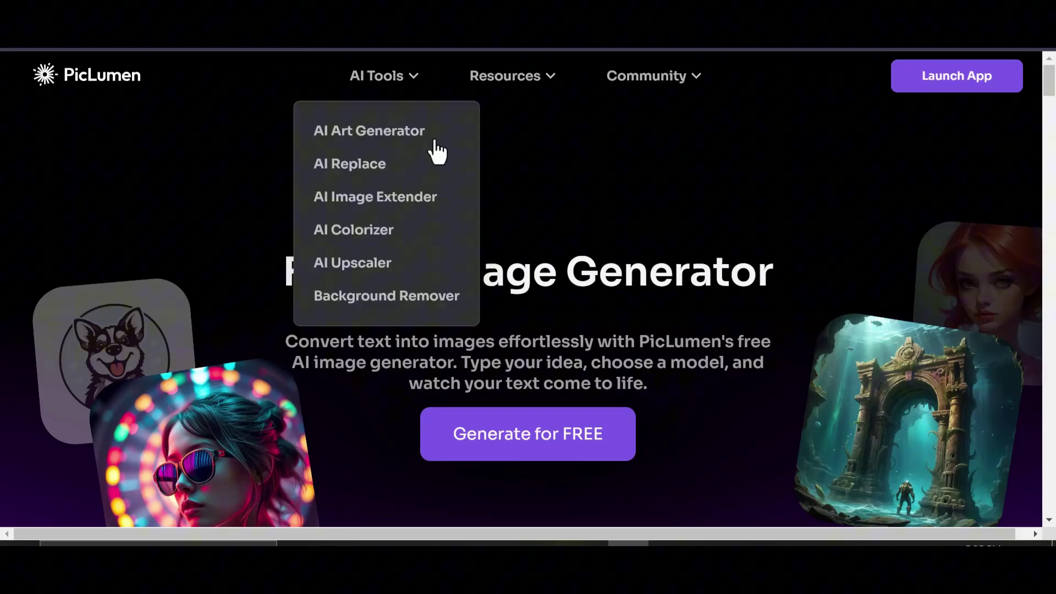
Launch the PicLumen web app and browse its Explore gallery of community images.
scroll(539, 220, down, 3)
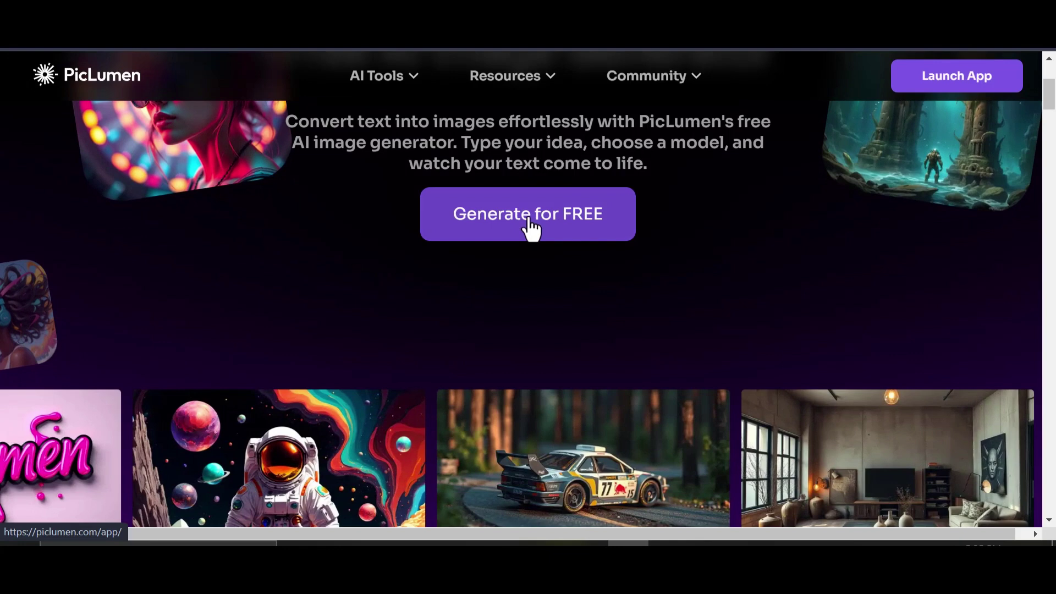
click(536, 233)
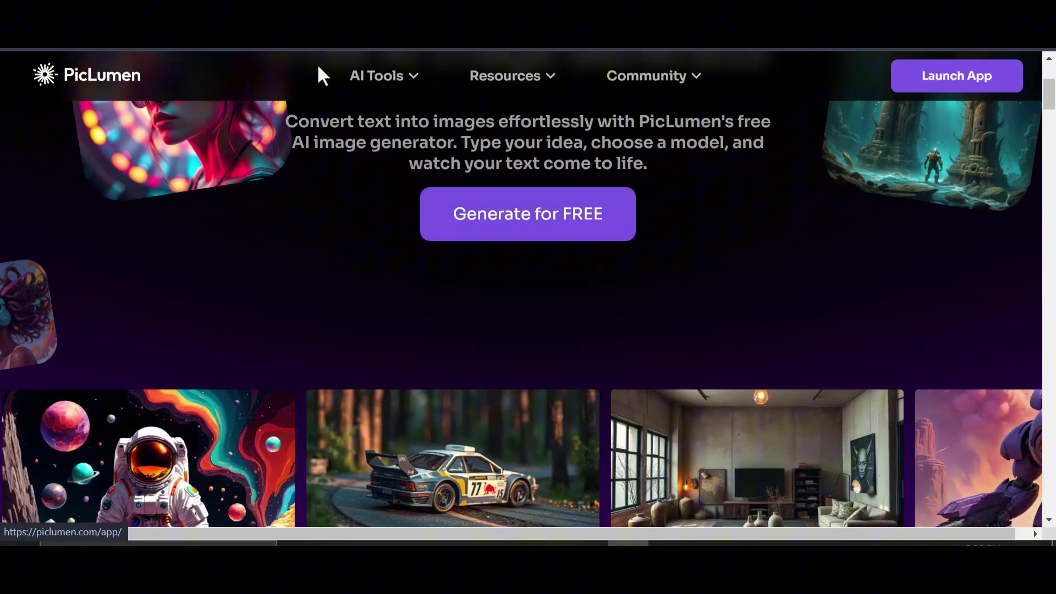
scroll(440, 261, down, 5)
scroll(443, 265, down, 15)
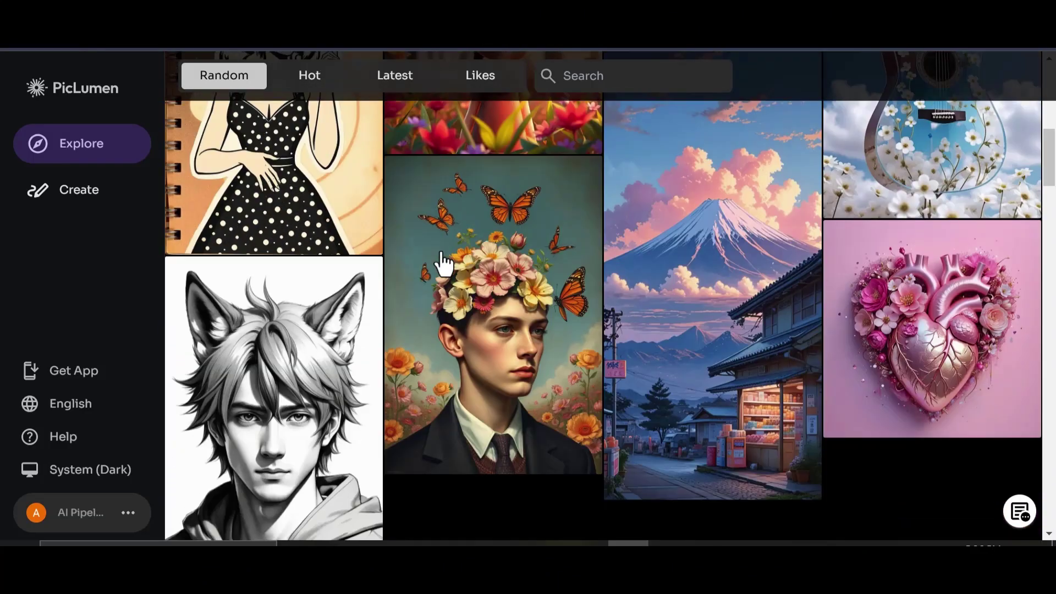
scroll(444, 264, down, 10)
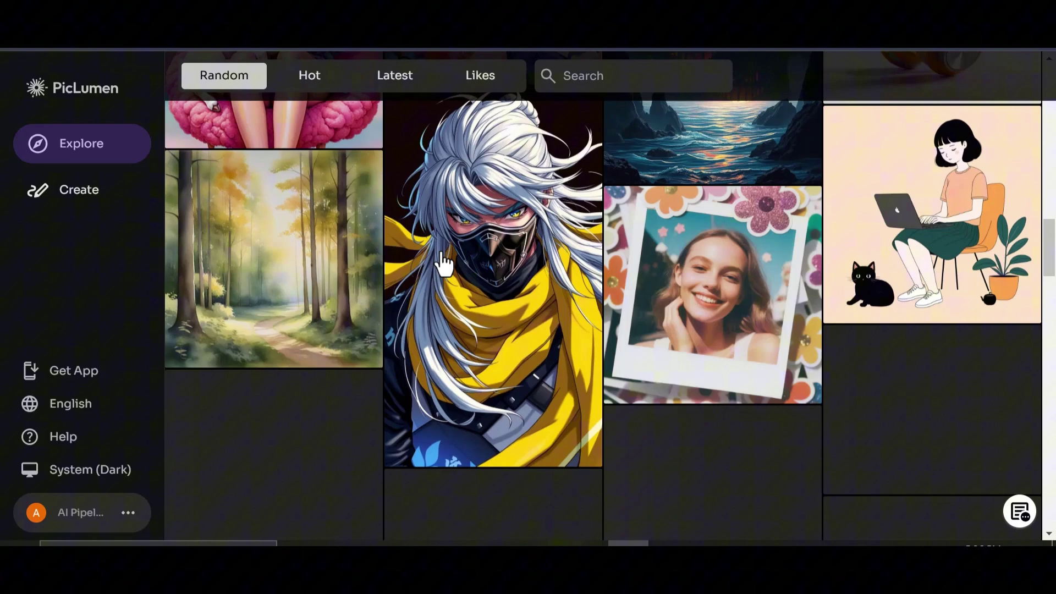
scroll(444, 264, up, 15)
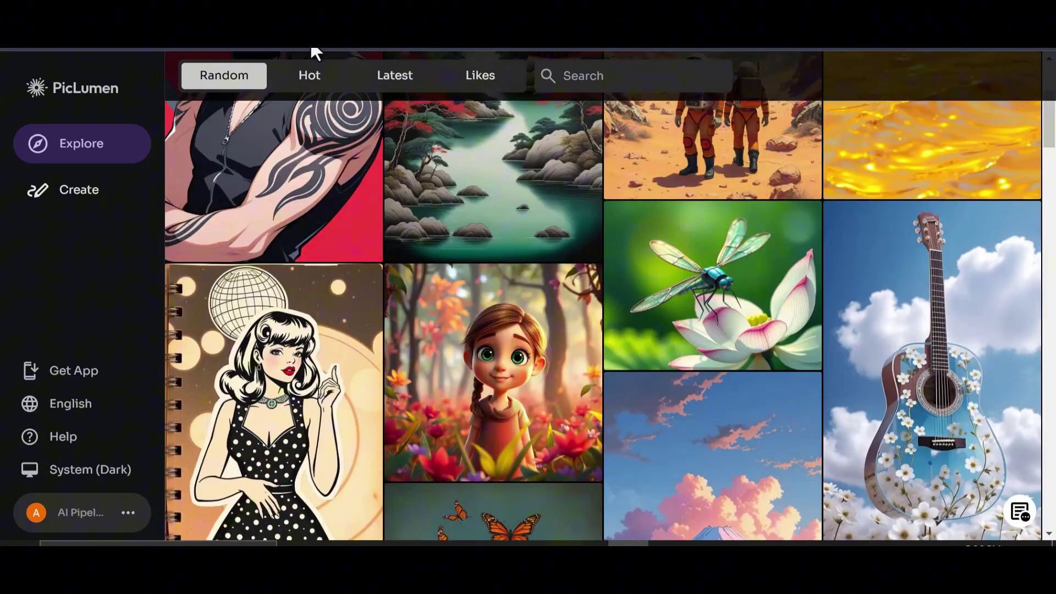
scroll(302, 113, up, 5)
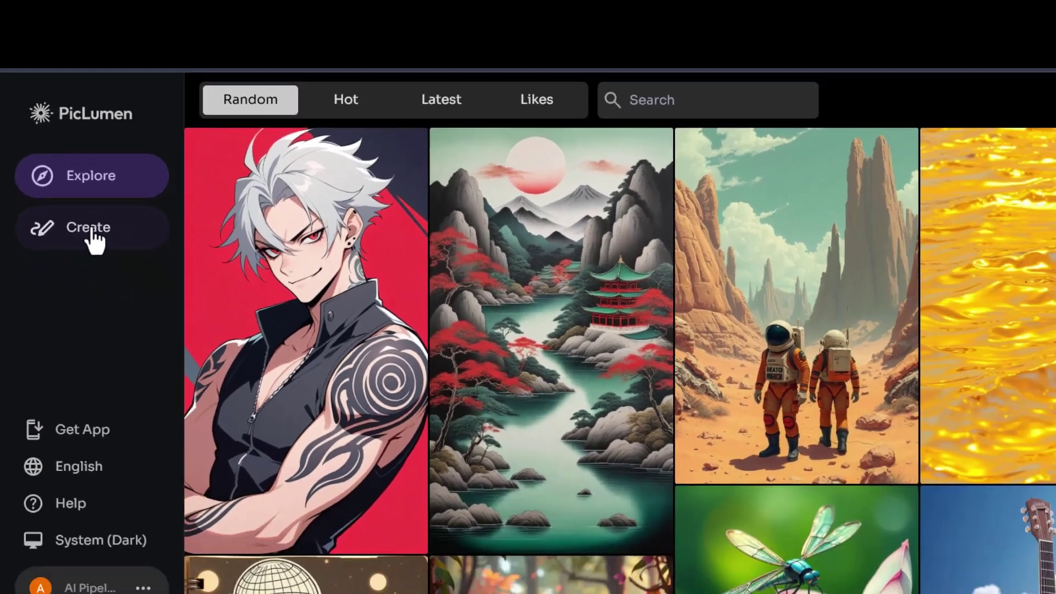
Switch to Create and choose the FLUX.1-schnell model with a 9:16 aspect ratio.
click(117, 275)
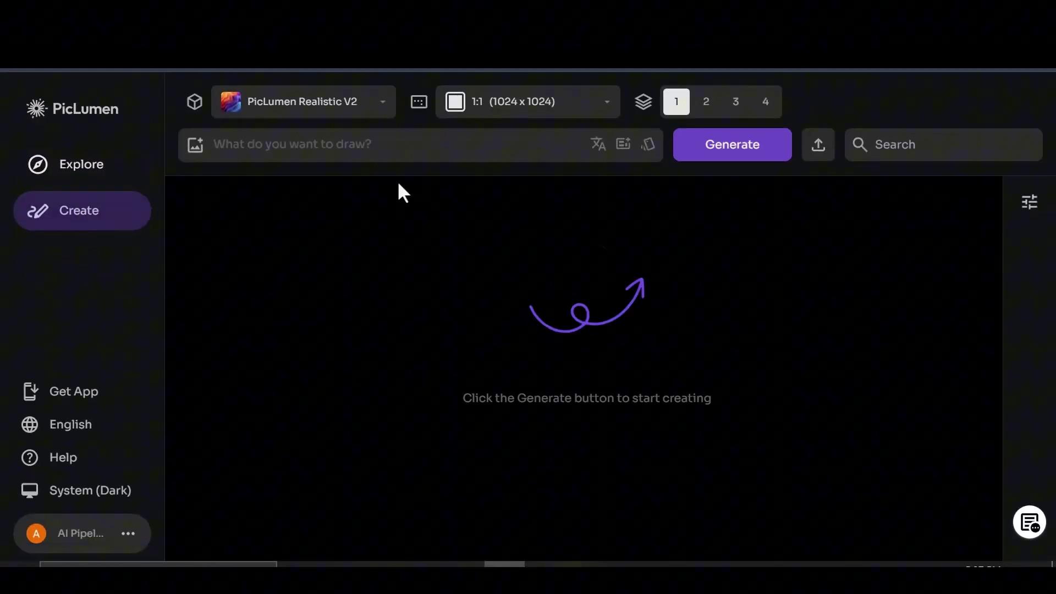
click(380, 110)
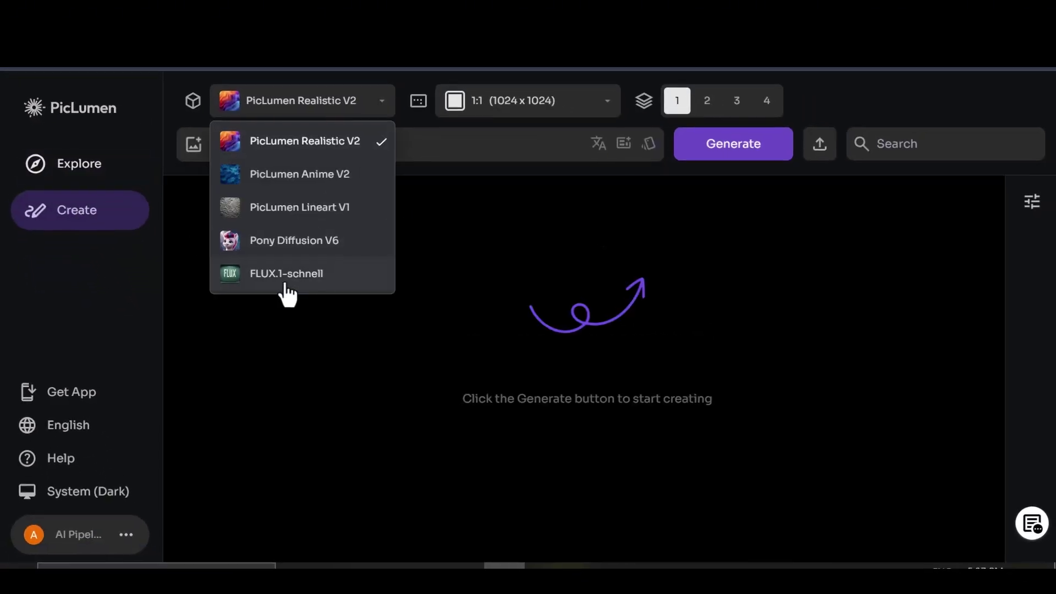
click(305, 275)
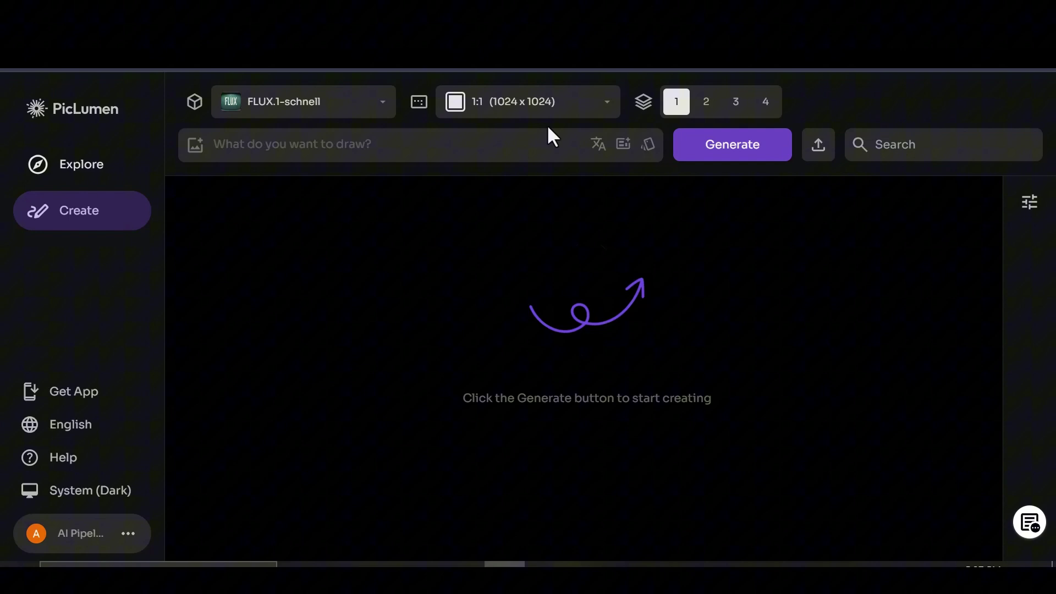
click(586, 104)
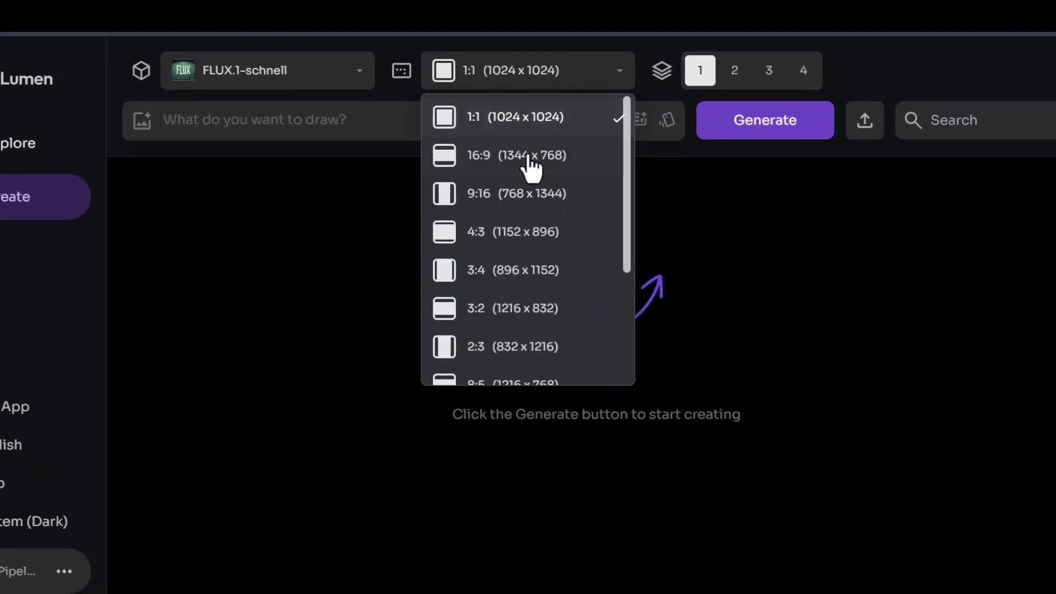
click(516, 199)
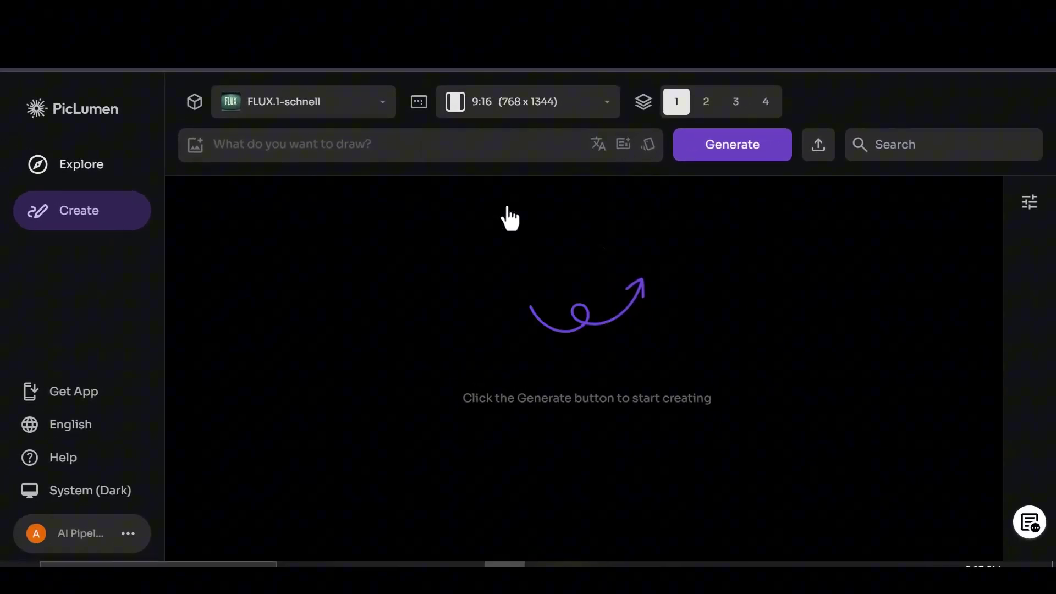
Paste the sea sprite on seahorse prompt and set the image count to 2.
text("Macro photograph of a tiny sea sprite with iridescent fins sitting on the back of a sea horse, holding a glowing pearl, surrounded by shimmering plankton, soft beams of sunlight breaking through the water, ethereal and dreamlike, hyper-realistic photo mode.")
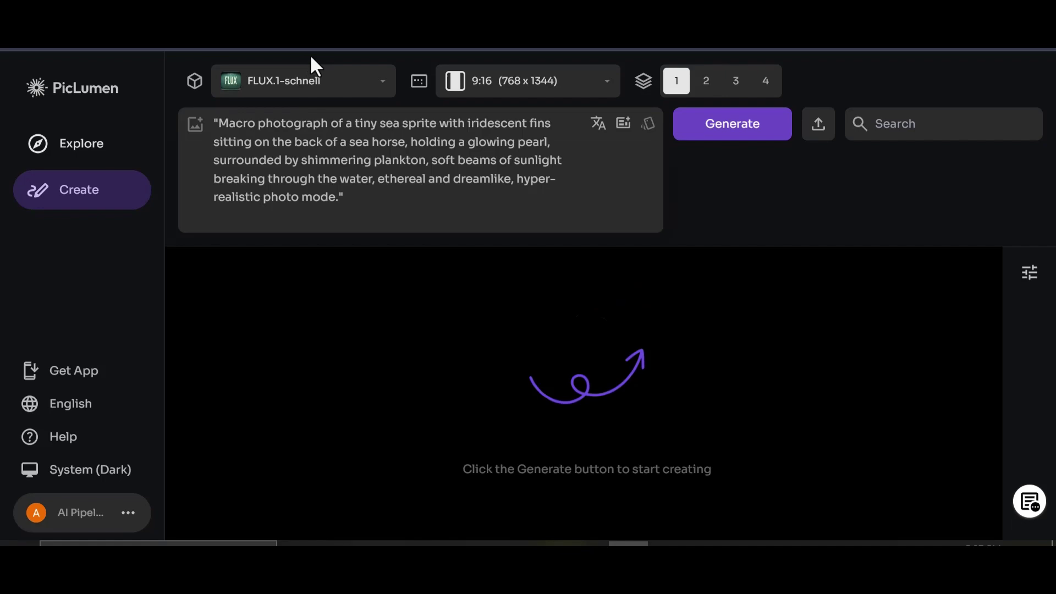
drag(341, 197, 219, 111)
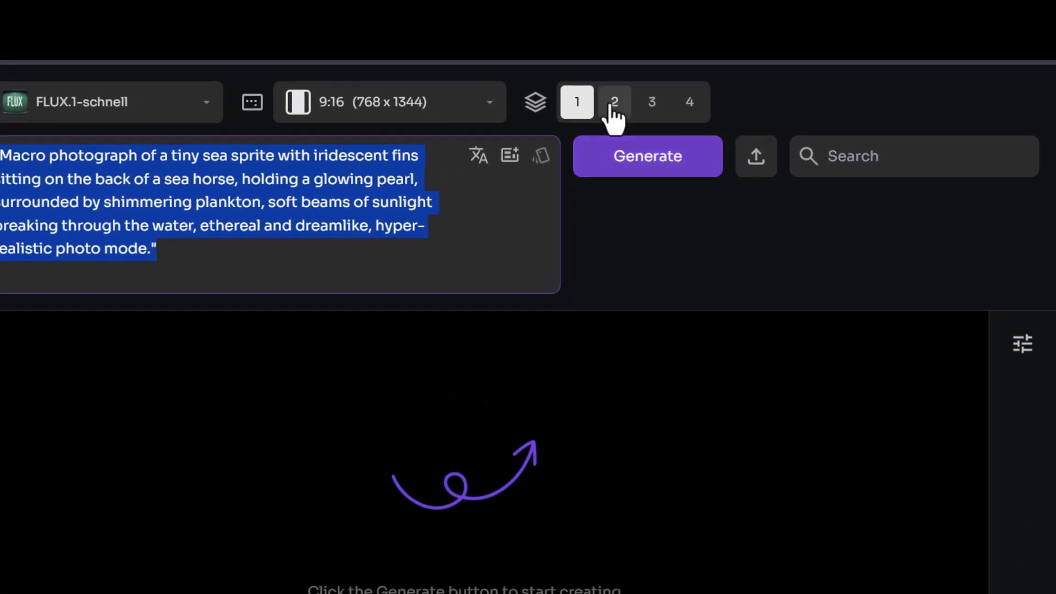
click(614, 105)
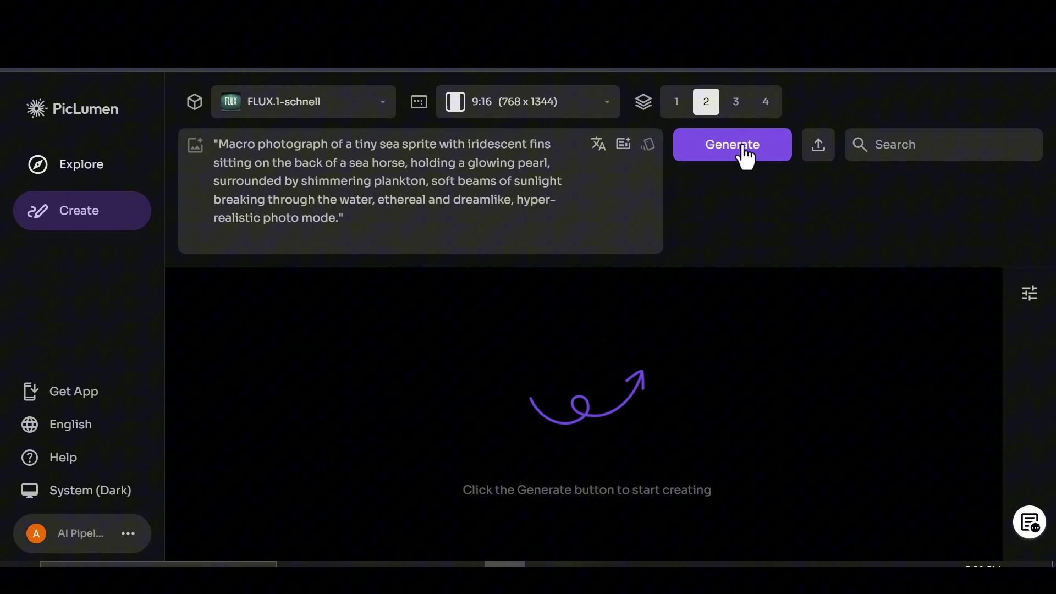
Generate the two sea sprite images, preview the first one, and download it.
click(744, 157)
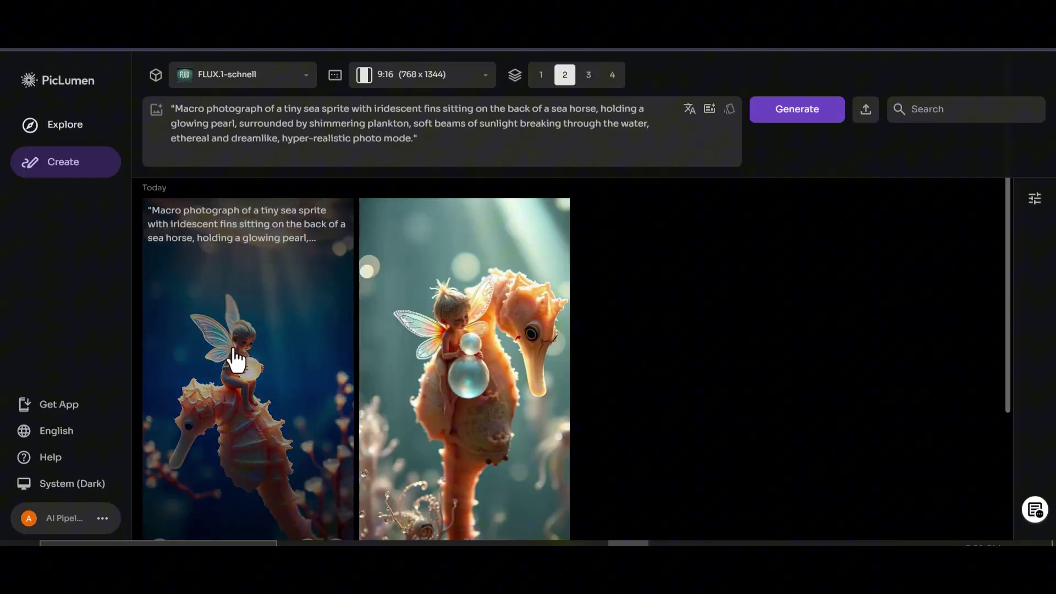
click(237, 360)
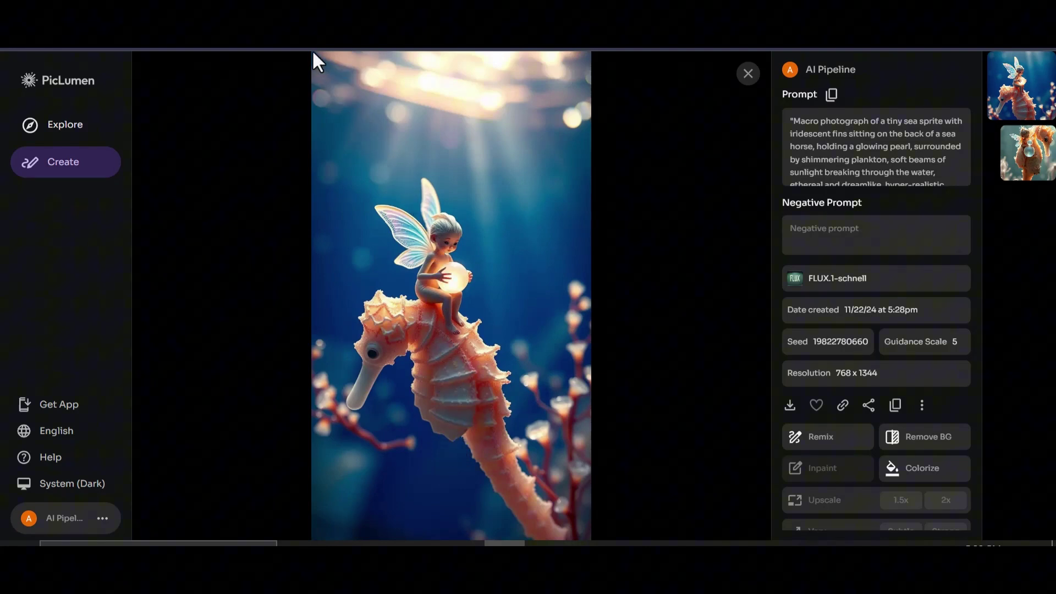
click(291, 66)
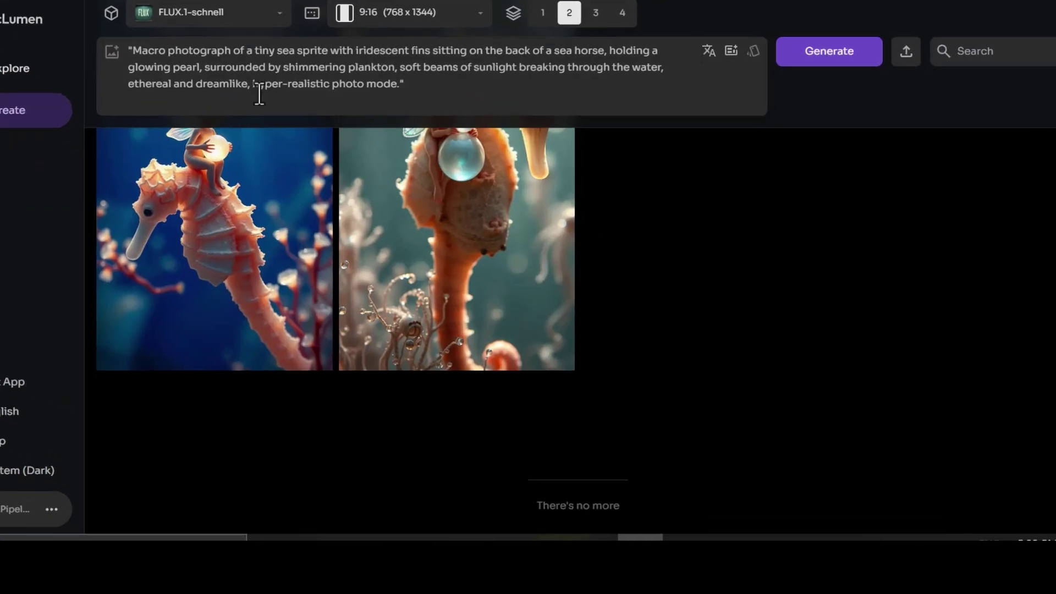
mouse_move(208, 314)
click(254, 326)
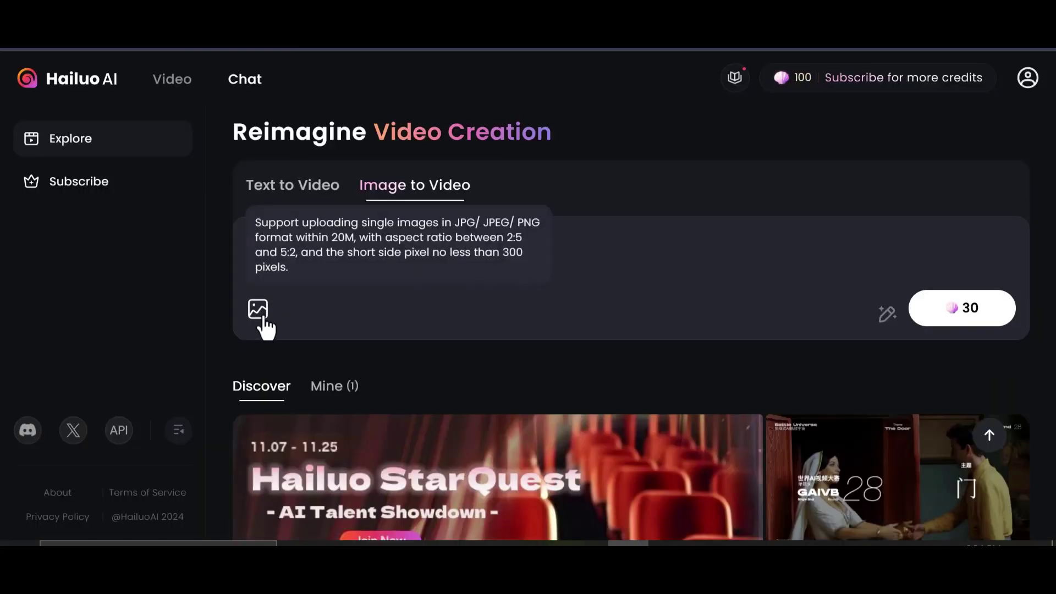
Upload the seahorse image as the source and paste the subtle underwater animation prompt.
click(259, 311)
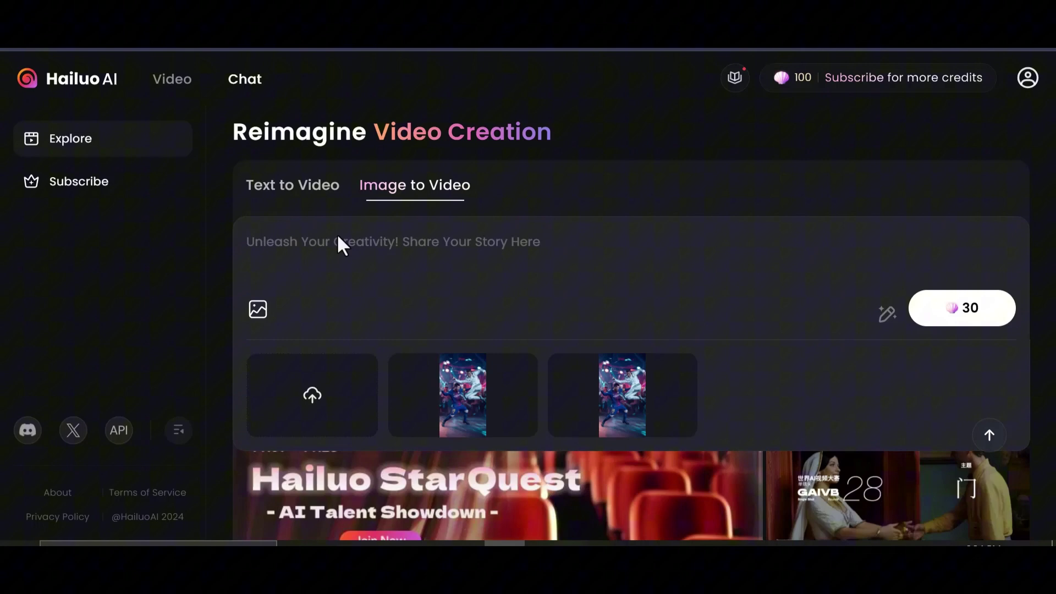
click(325, 380)
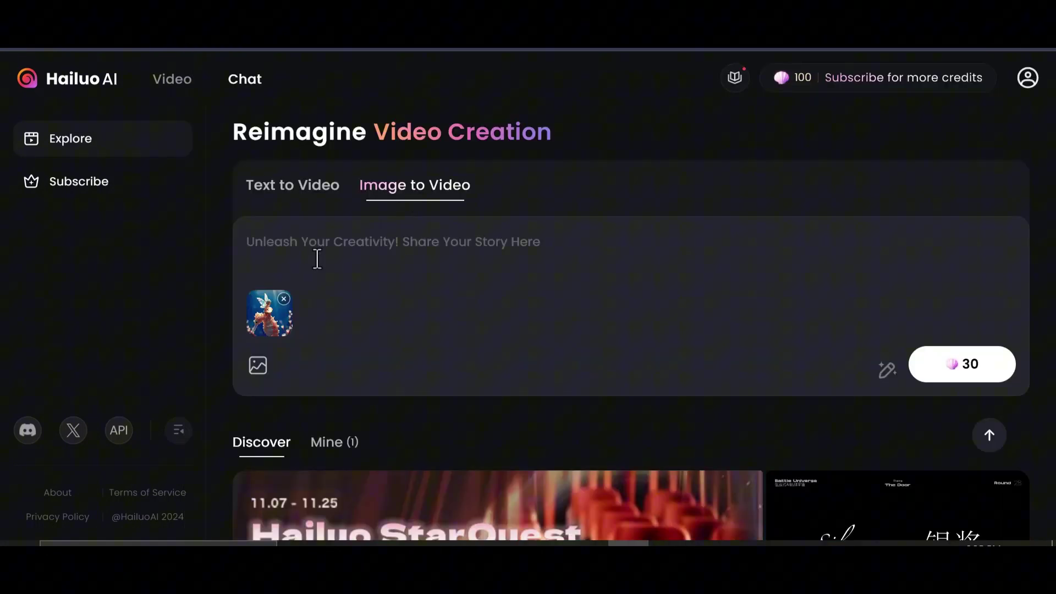
right_click(318, 251)
click(357, 438)
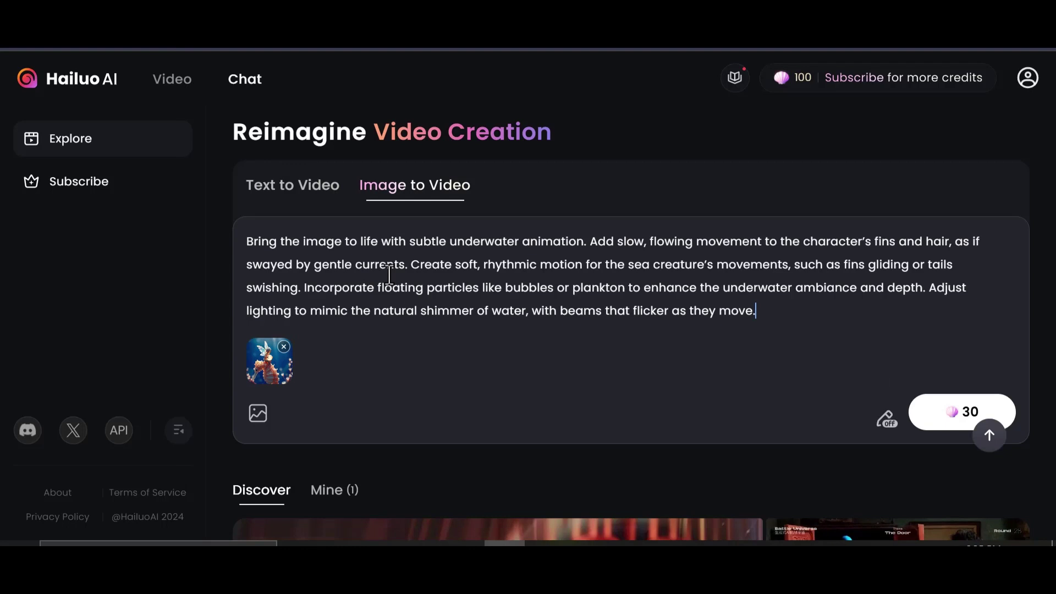
Generate the 30-credit video from the seahorse image and download the finished clip.
click(944, 418)
scroll(337, 314, down, 4)
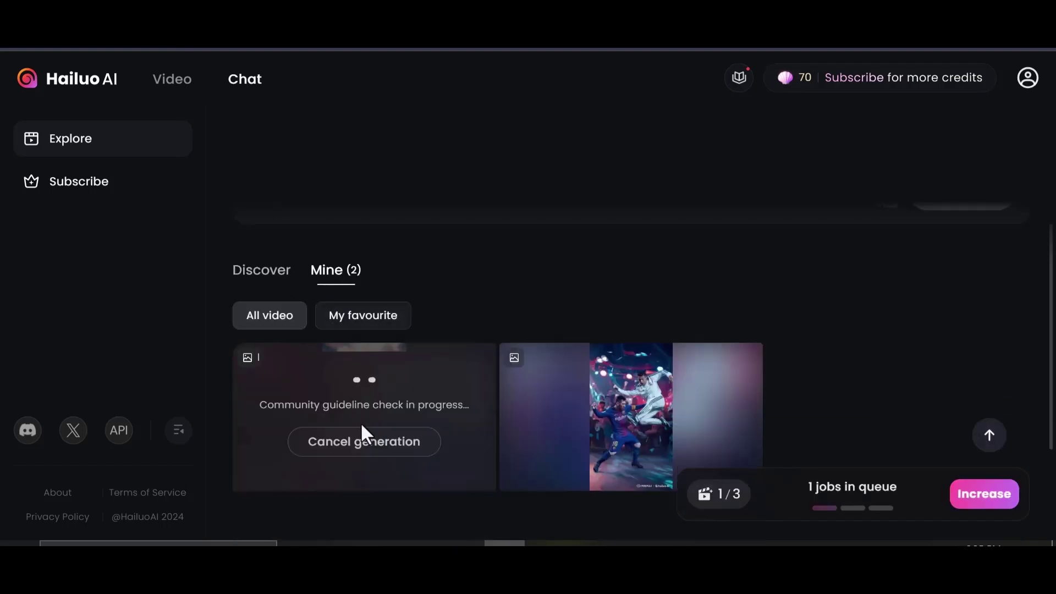
scroll(319, 237, down, 2)
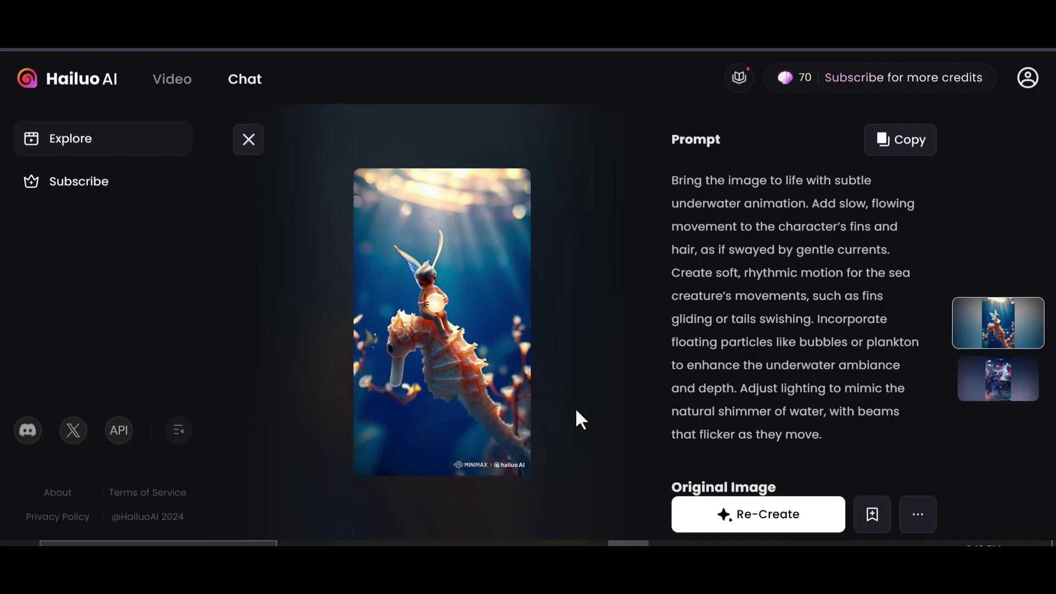
scroll(695, 406, down, 2)
click(918, 515)
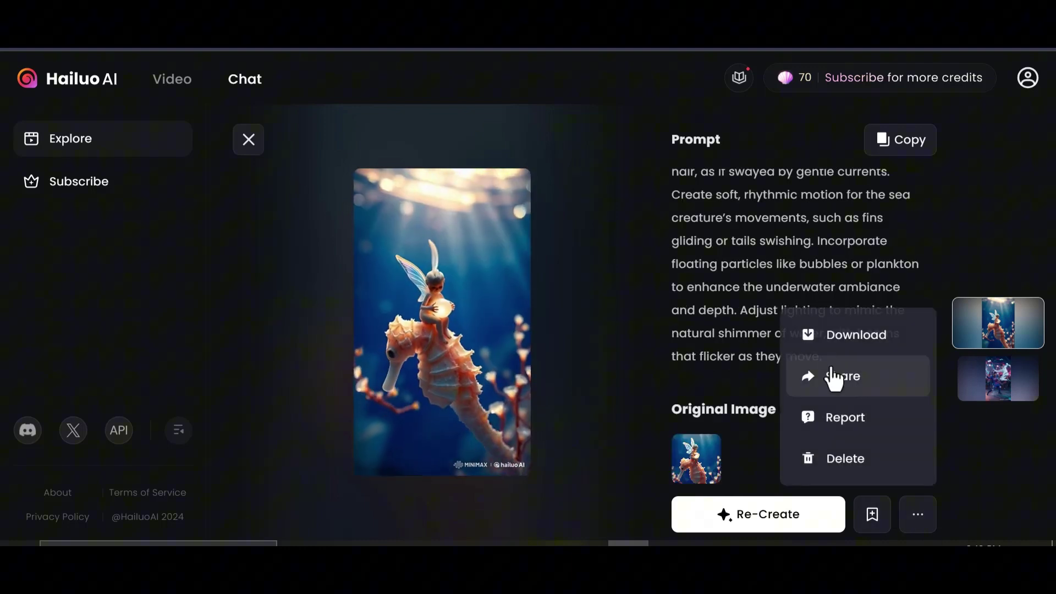
click(846, 350)
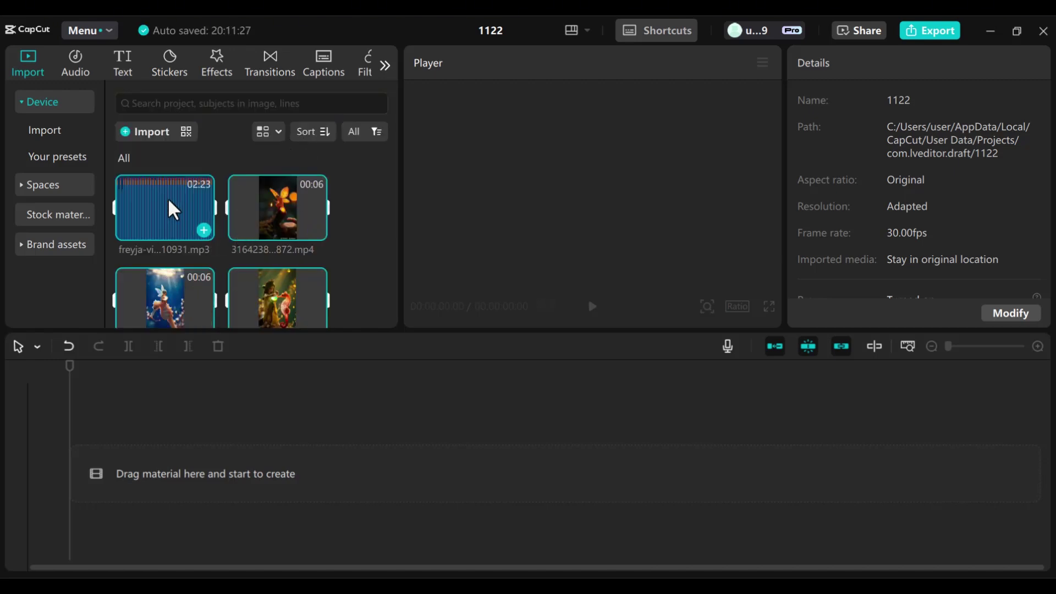
Add the music track, then place the fairy video, ladybug and dragonfly images on the video track.
drag(190, 214, 113, 489)
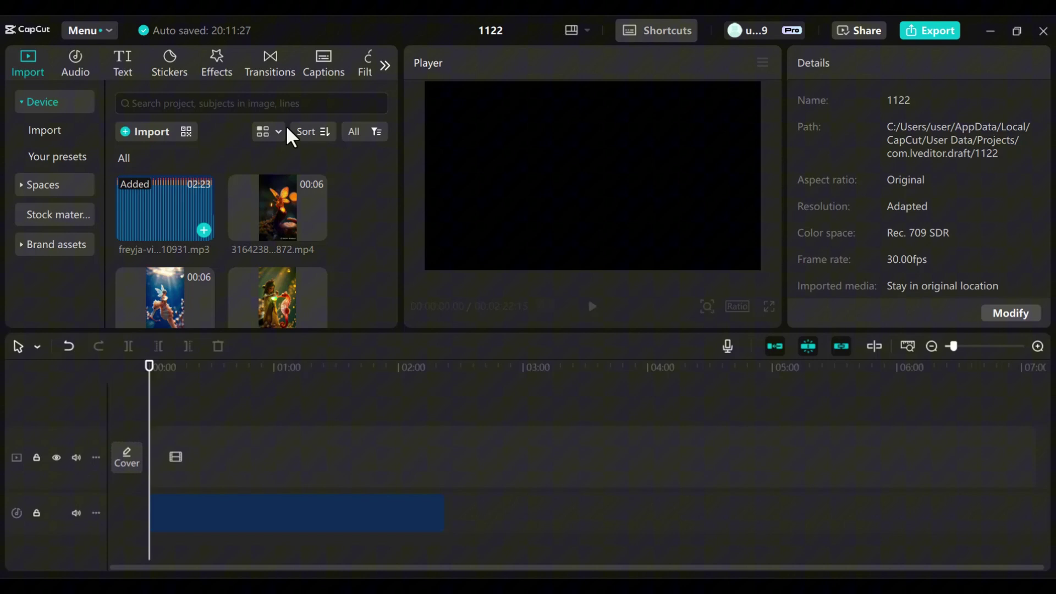
click(1038, 347)
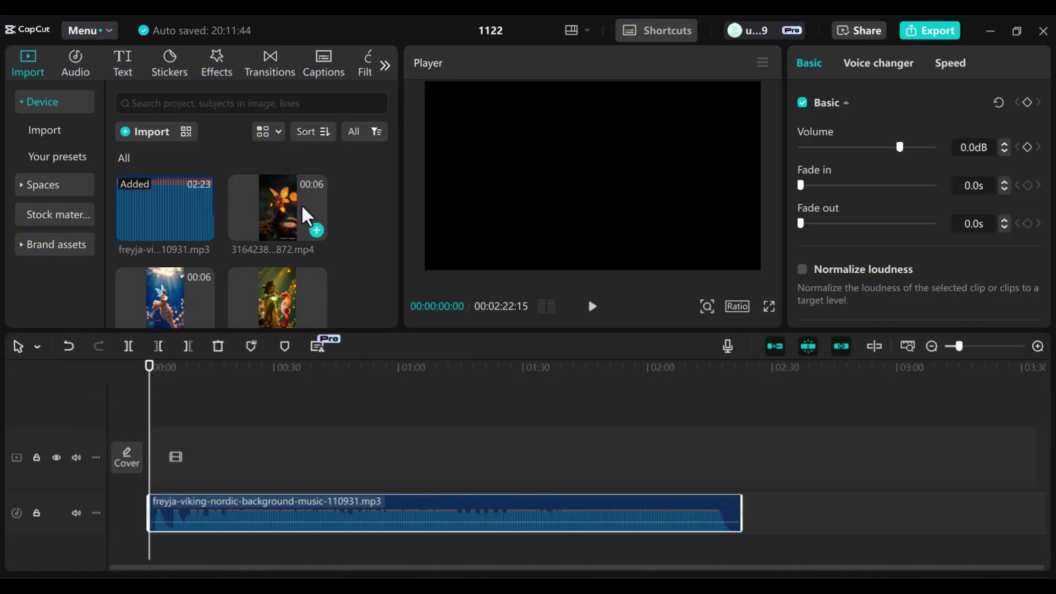
drag(301, 204, 171, 457)
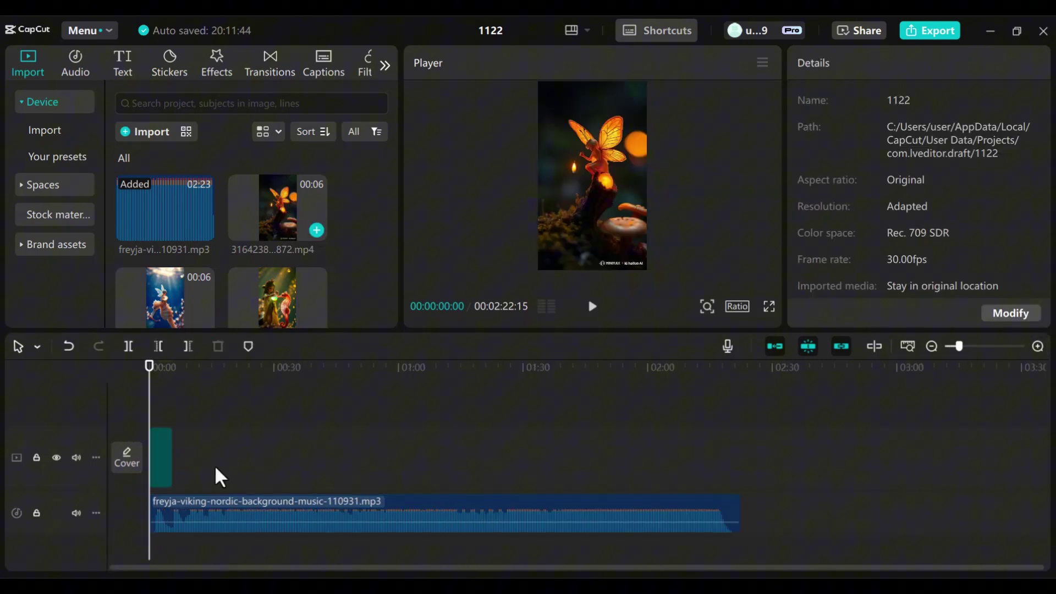
scroll(230, 179, down, 3)
drag(242, 344, 218, 440)
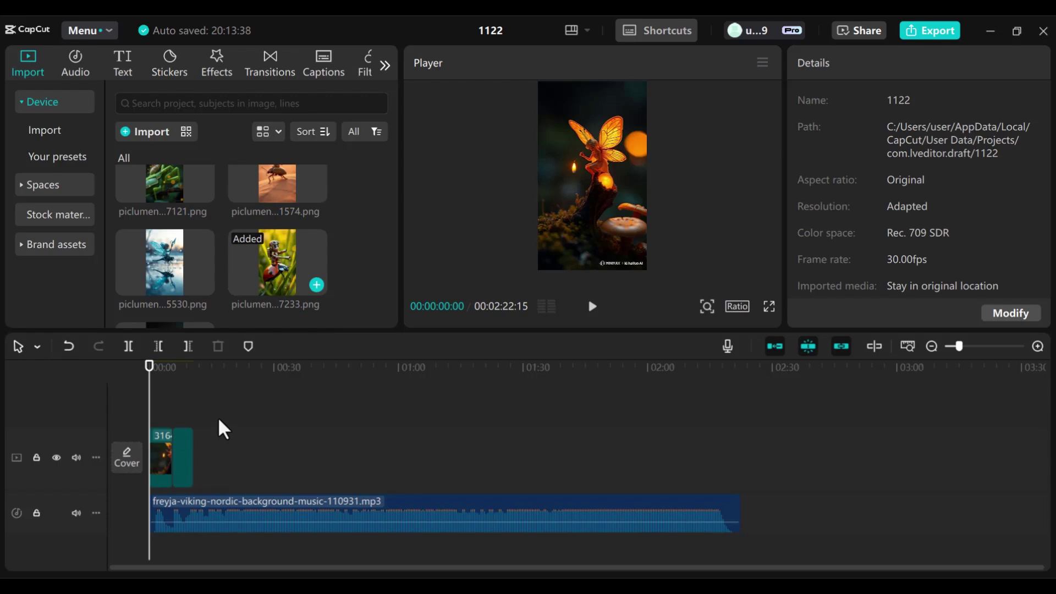
drag(146, 243, 245, 463)
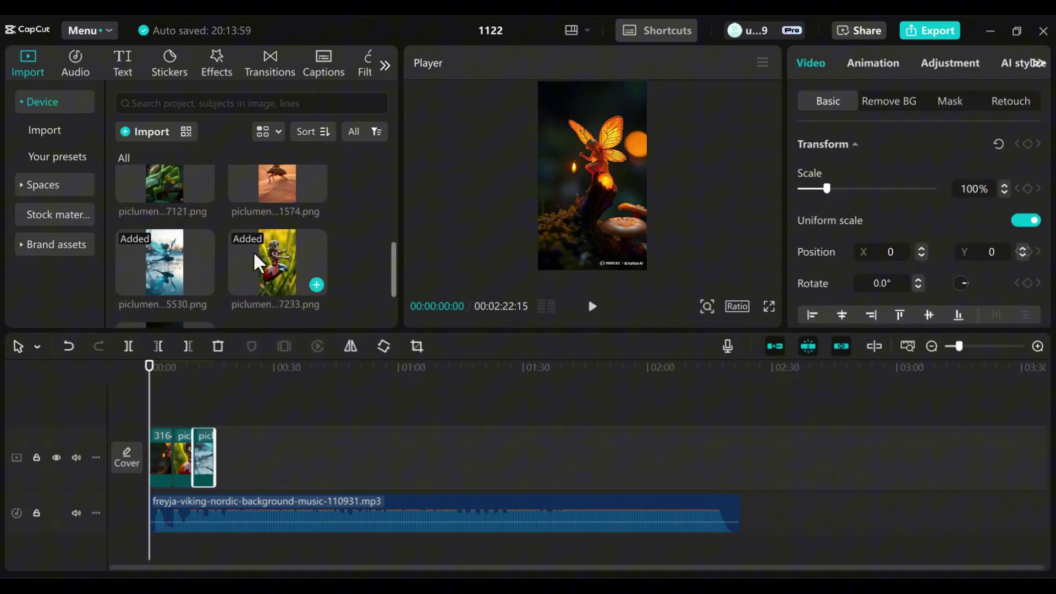
Add the remaining hero images and seahorse videos, reordering clips into the final sequence.
scroll(260, 233, up, 1)
drag(260, 233, 258, 463)
drag(154, 236, 275, 467)
scroll(312, 302, up, 2)
drag(269, 283, 292, 452)
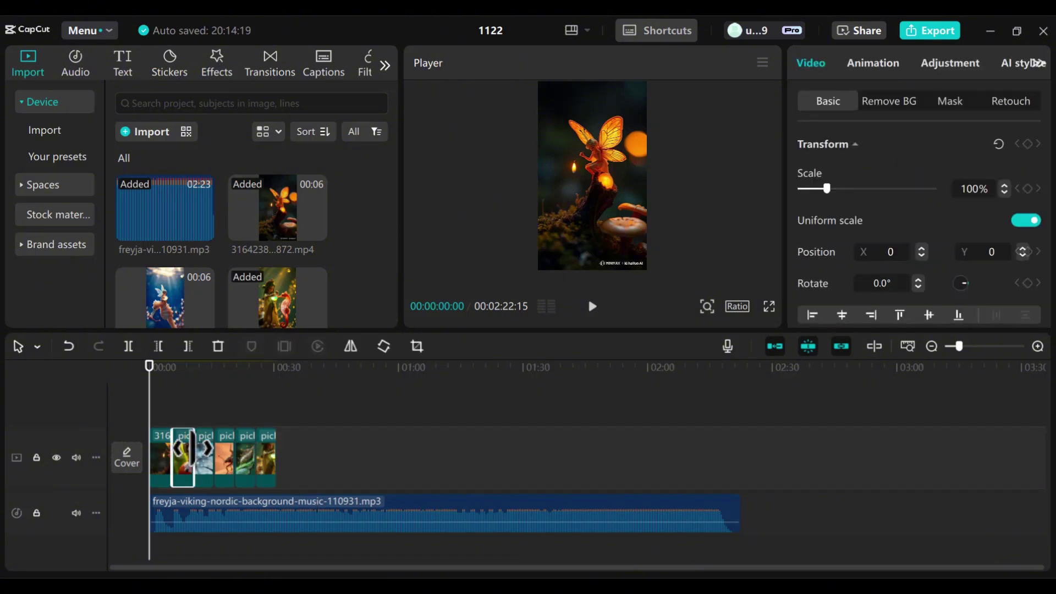
drag(183, 448, 407, 459)
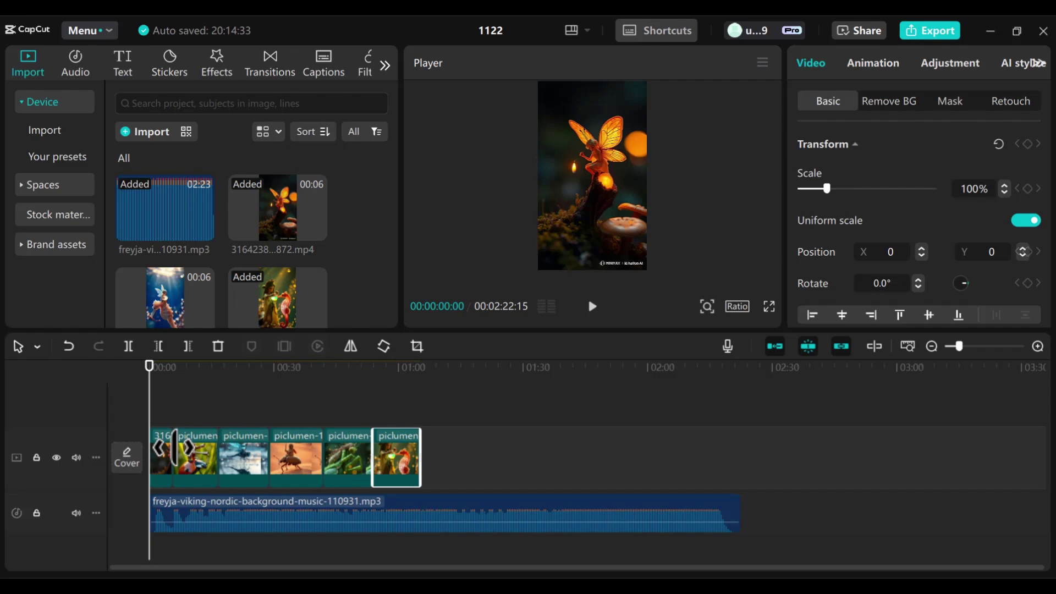
drag(278, 209, 335, 459)
mouse_move(501, 392)
mouse_down()
mouse_move(485, 483)
mouse_move(356, 492)
mouse_up()
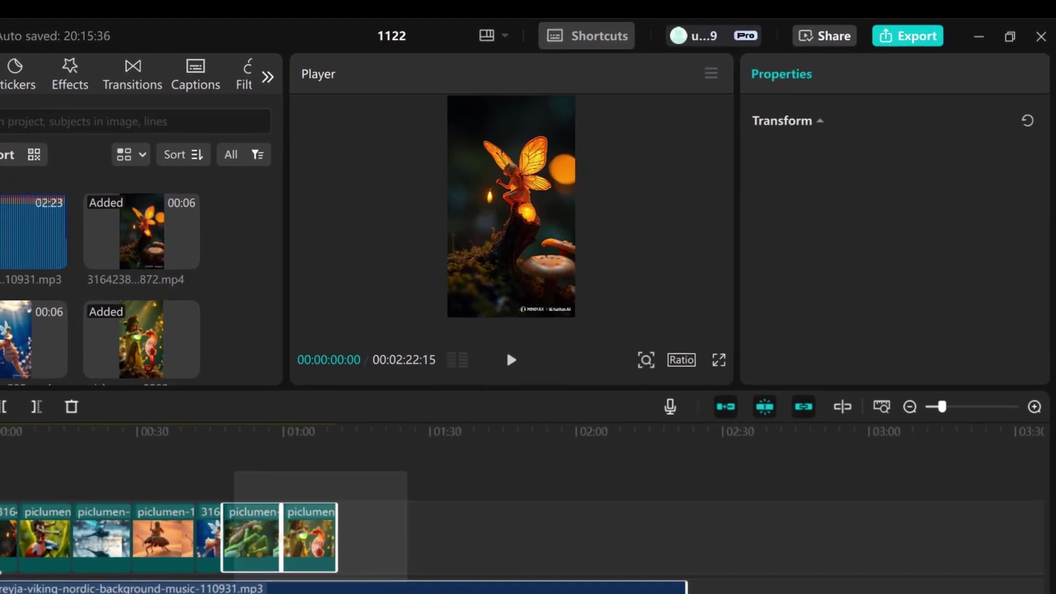
Scale the selected clips to 115%, then check the dragonfly, seahorse and ladybug clips.
drag(235, 471, 237, 473)
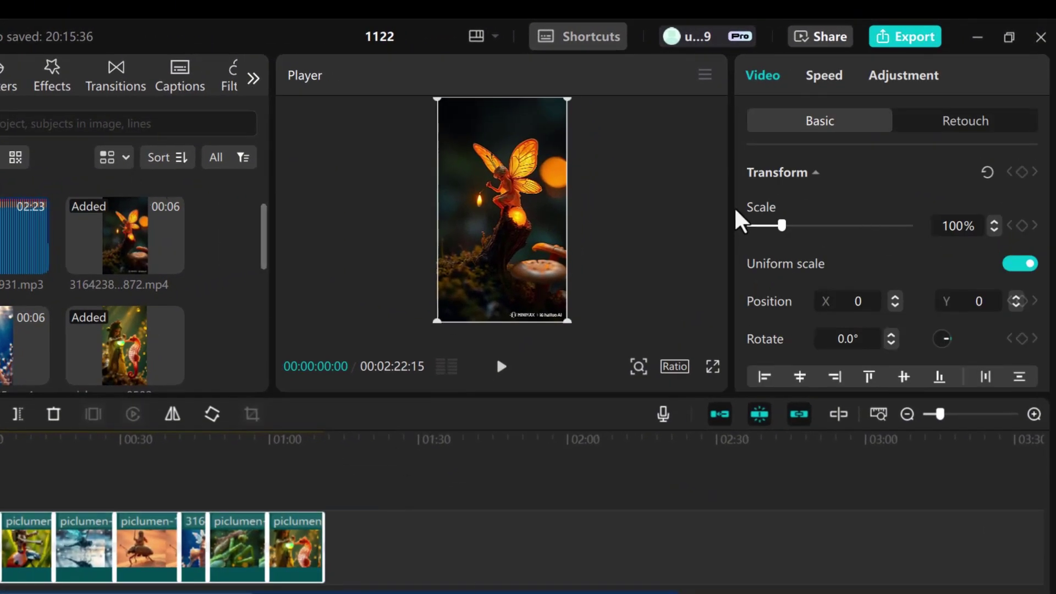
drag(781, 225, 788, 236)
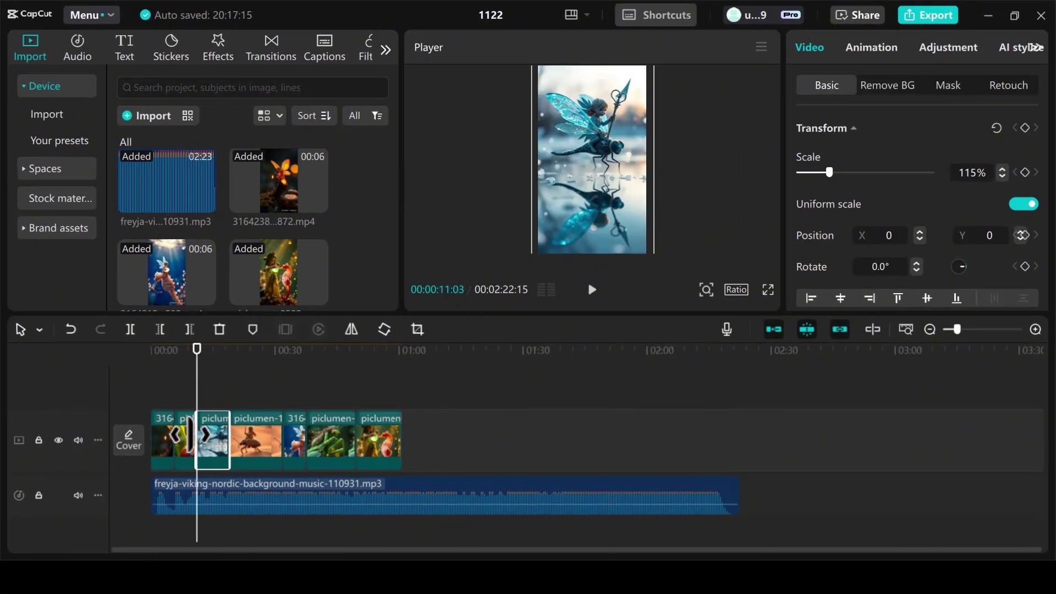
click(208, 443)
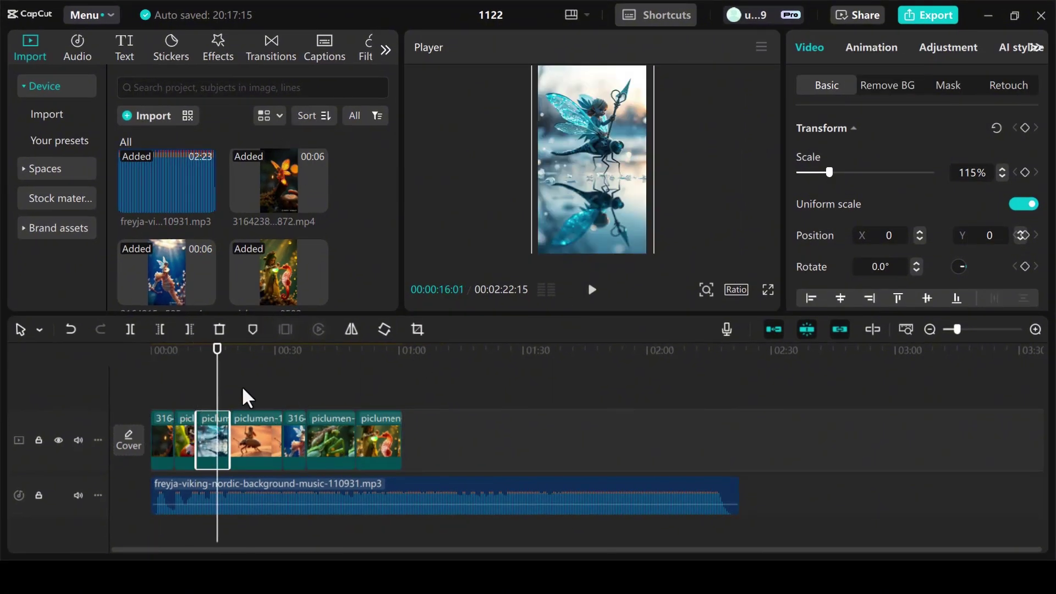
drag(246, 396, 330, 419)
click(364, 424)
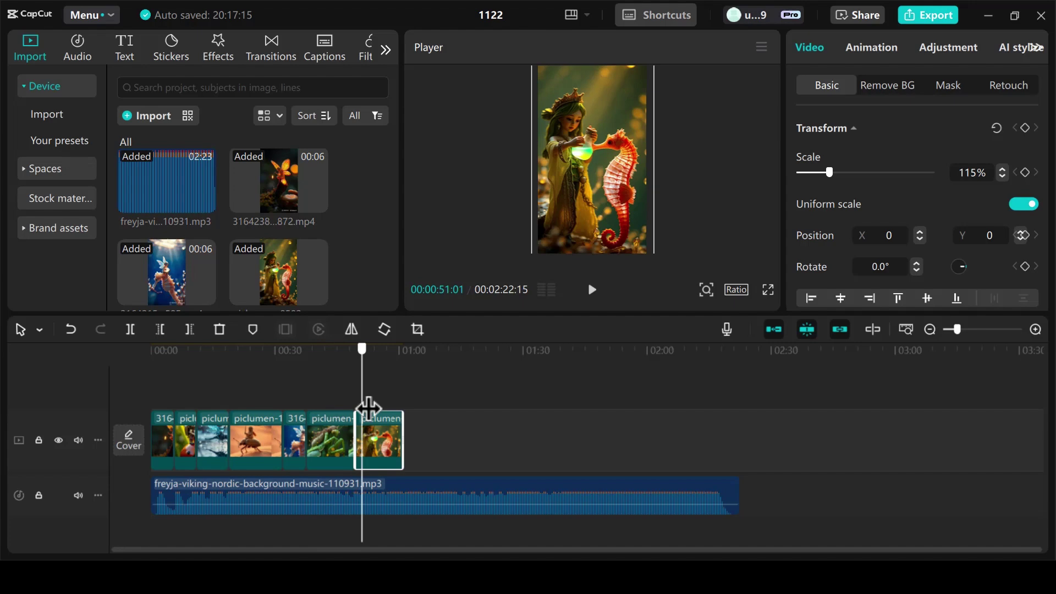
drag(388, 431, 174, 440)
click(1034, 330)
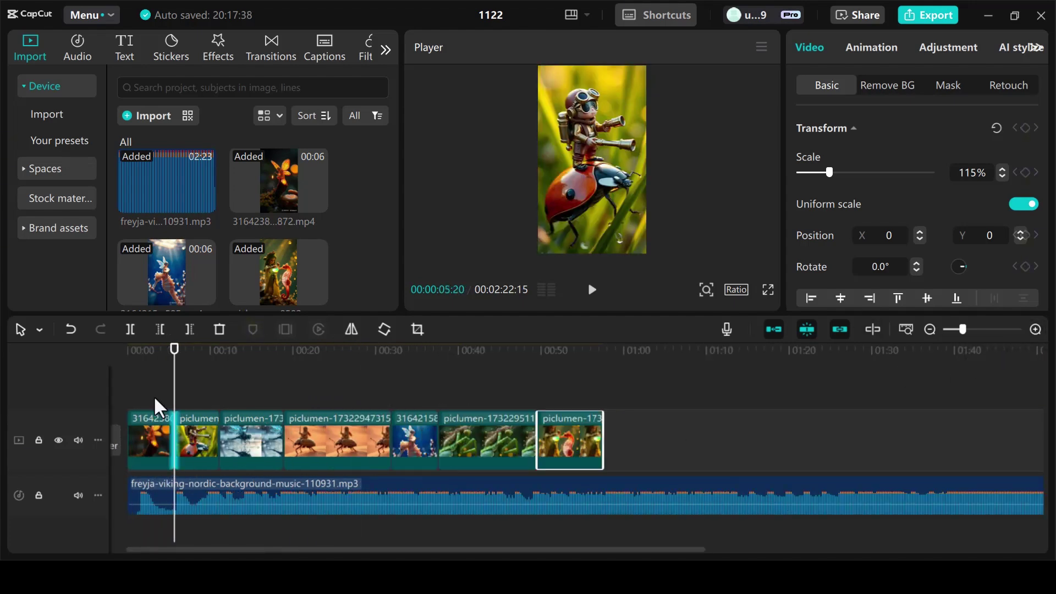
Trim the music's start, split it at the video's end with Ctrl+B, and delete the remainder.
key(Home)
click(175, 494)
click(161, 396)
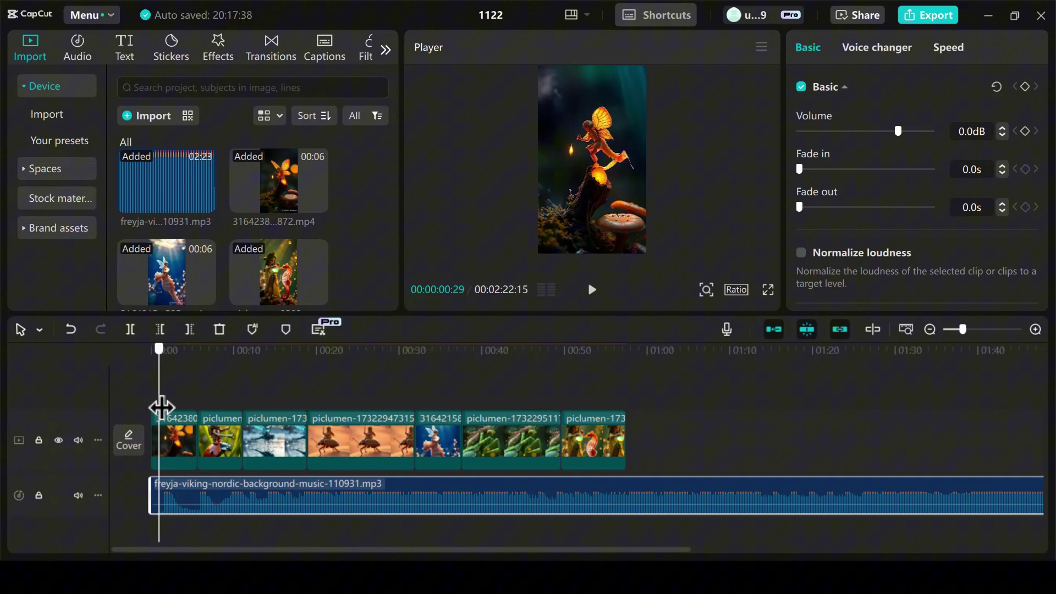
drag(151, 493, 194, 507)
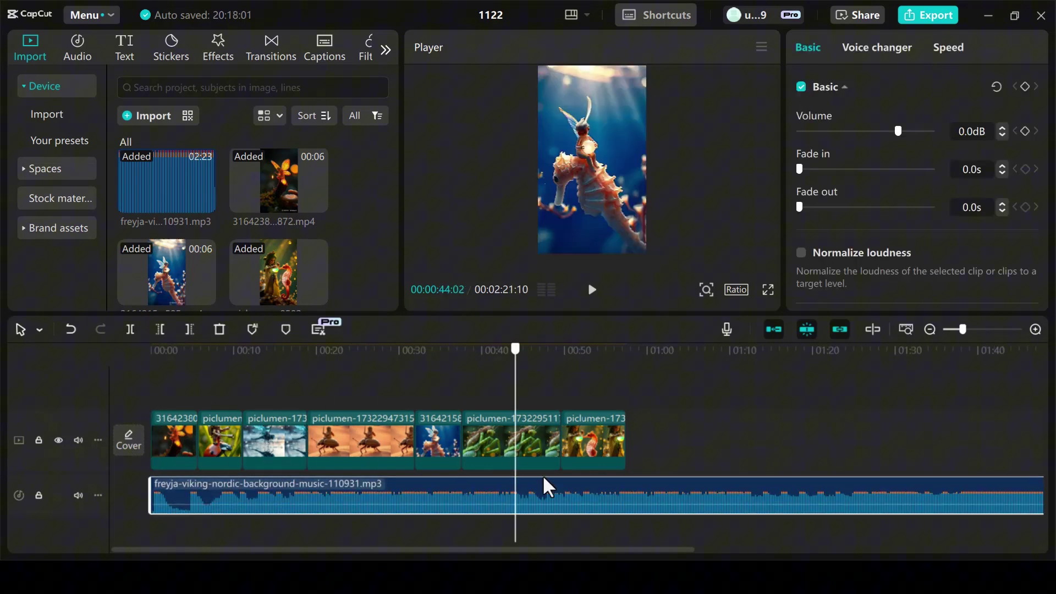
key(ctrl+b)
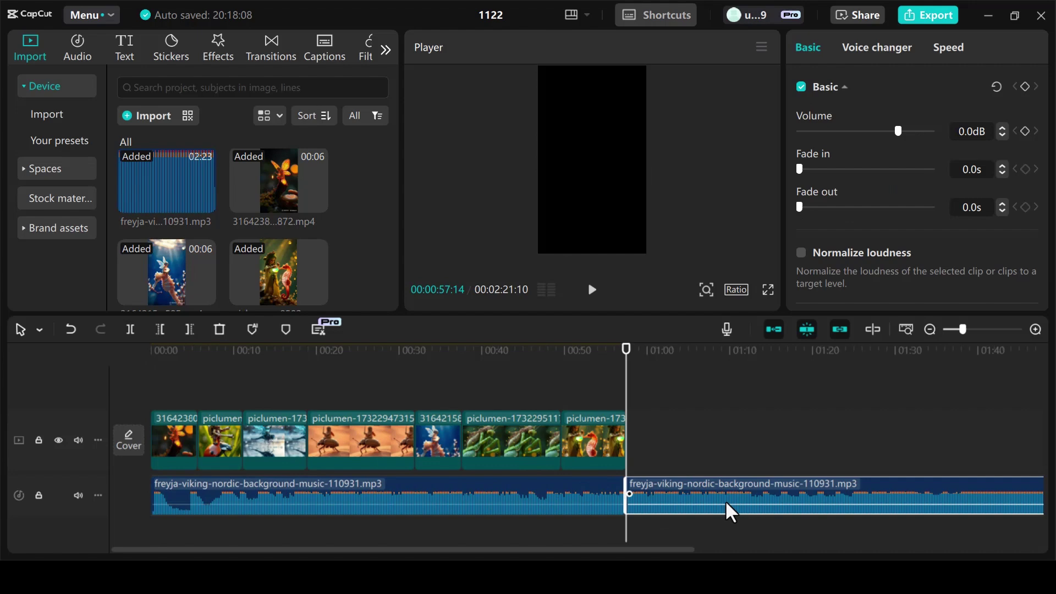
key(Delete)
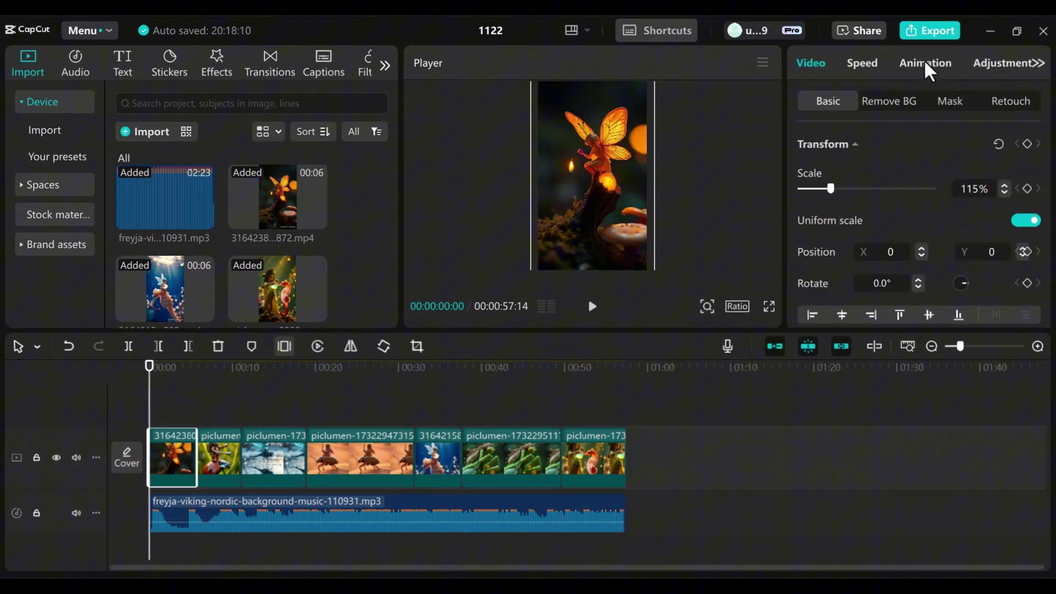
Apply the Pendulum 1 combo animation to the first clip and a combo to the dragonfly clip.
click(926, 66)
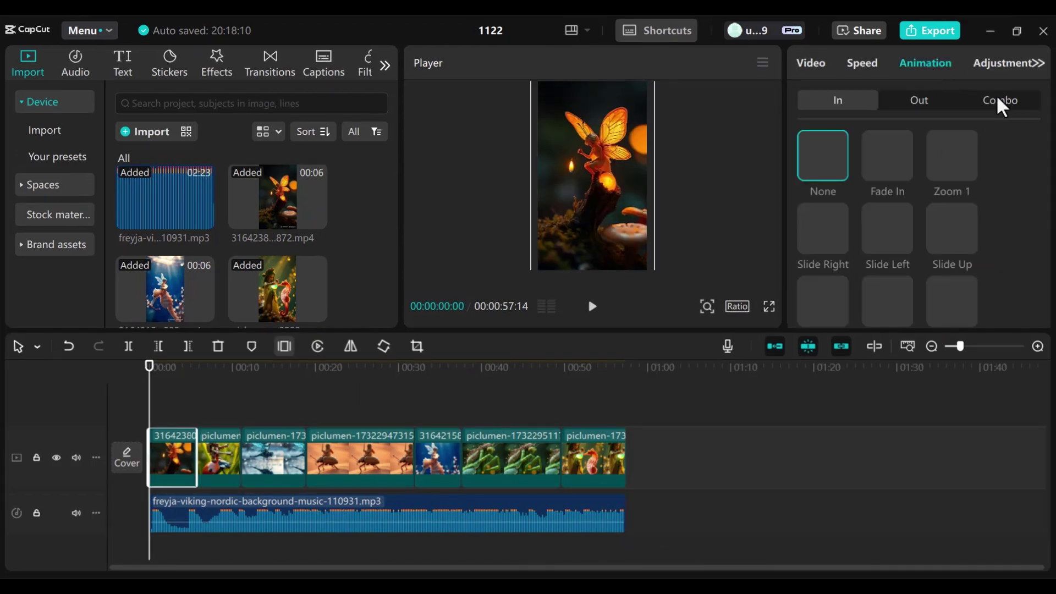
click(1001, 102)
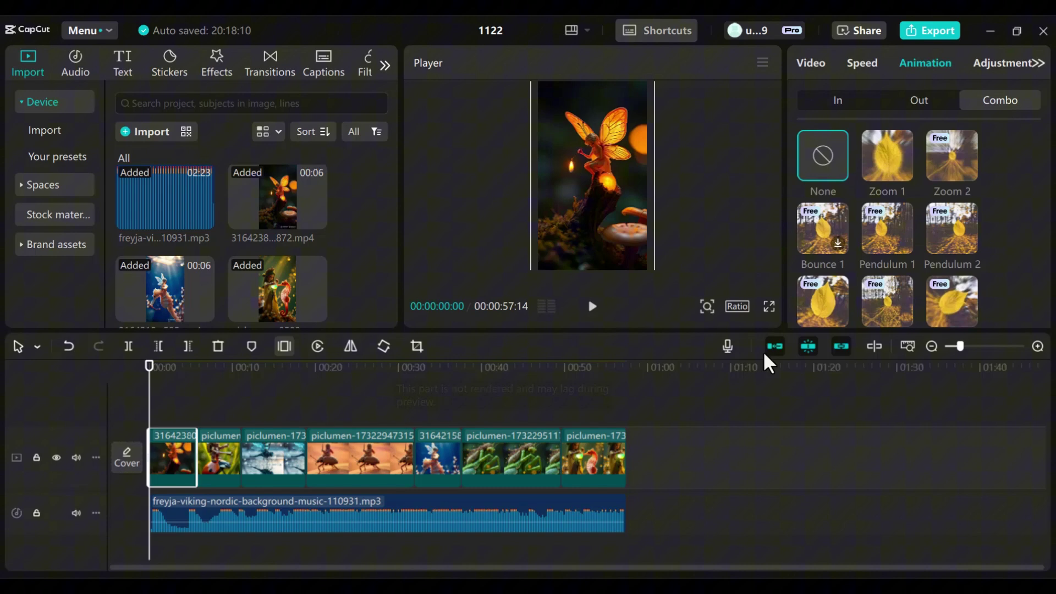
click(874, 223)
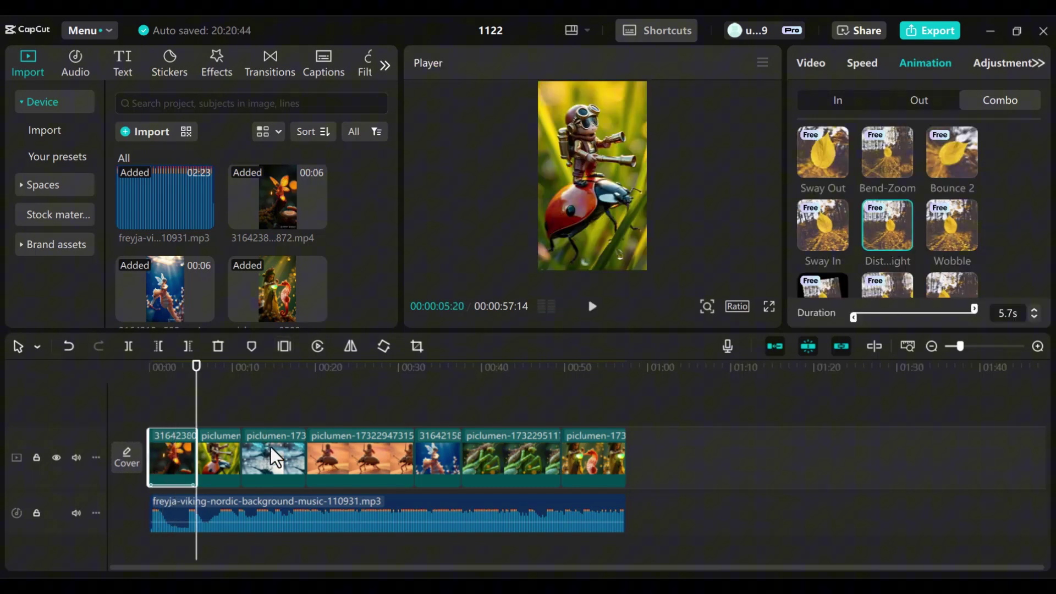
click(268, 446)
click(883, 223)
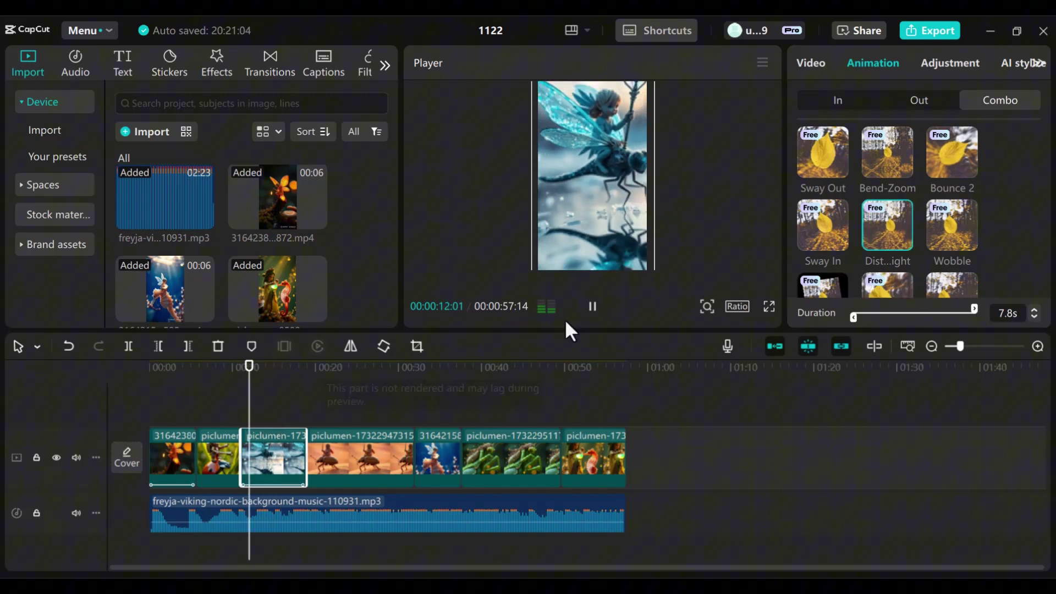
Apply Zoom 1 to the seahorse video, a combo to the grasshopper, and Fall Right to the last clip.
click(440, 466)
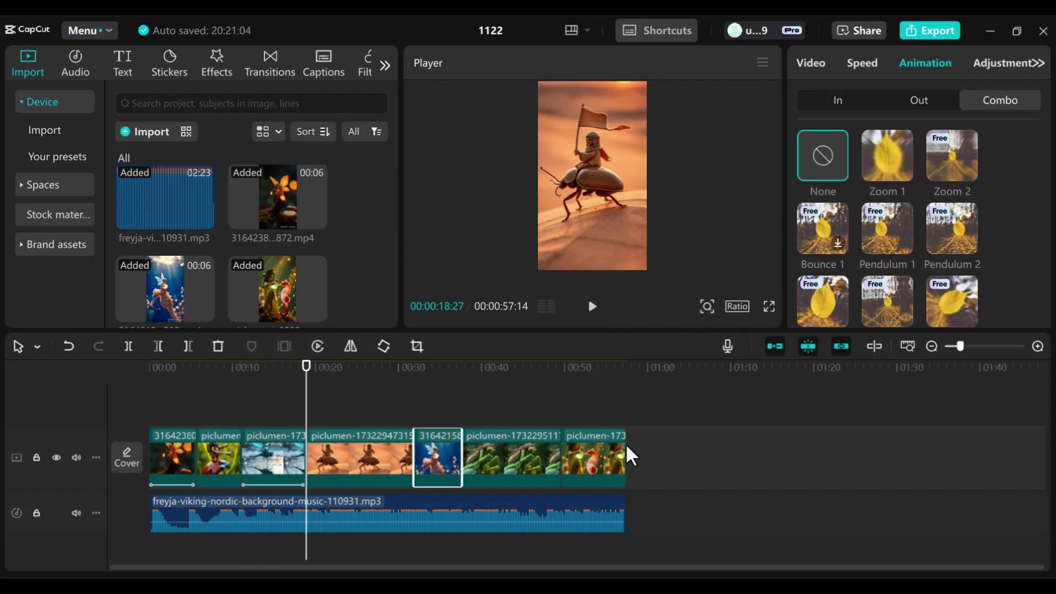
click(886, 167)
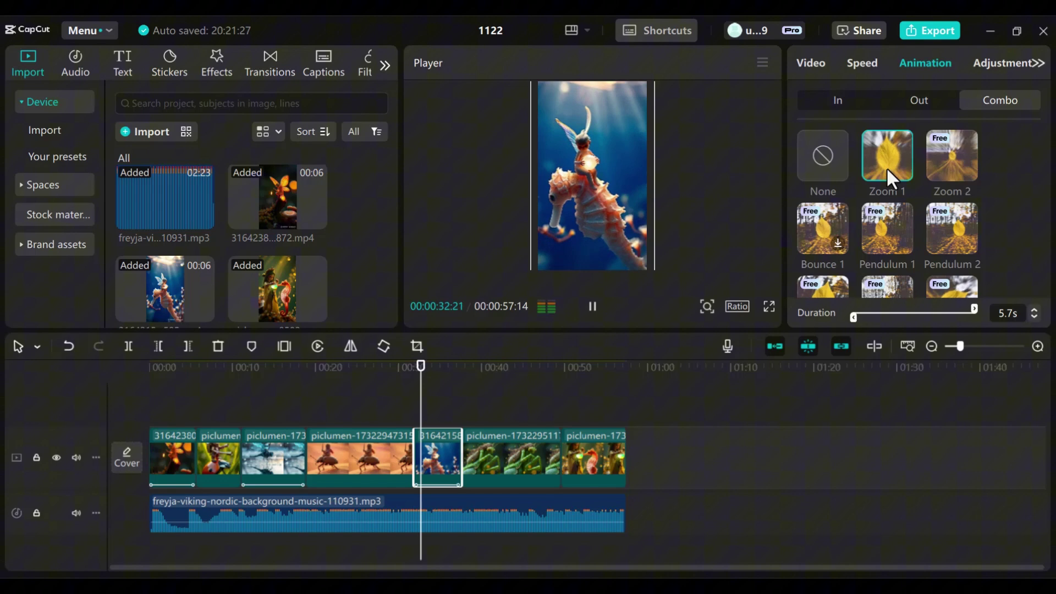
click(590, 309)
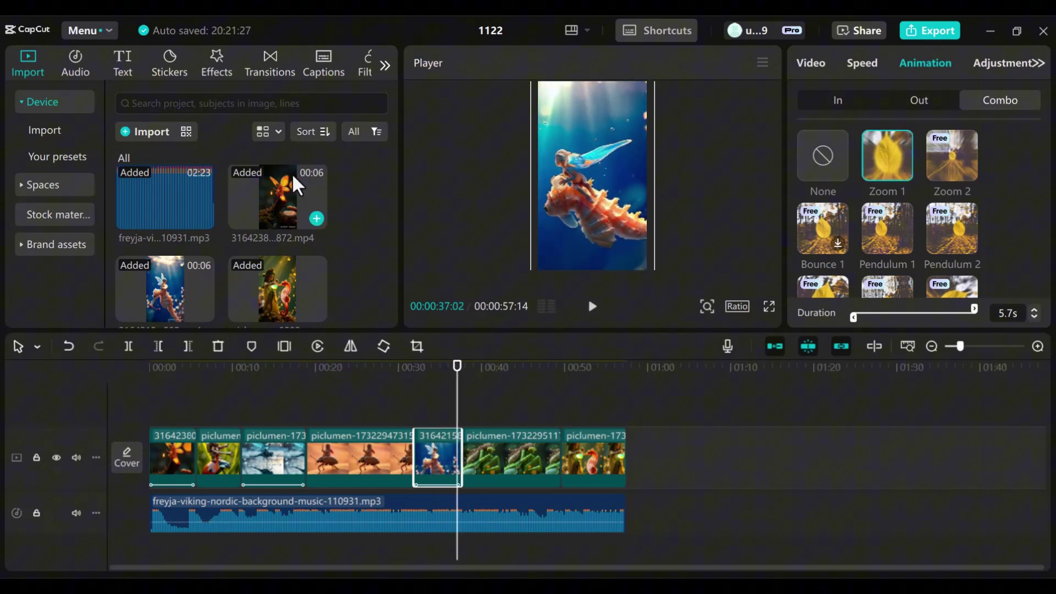
click(516, 449)
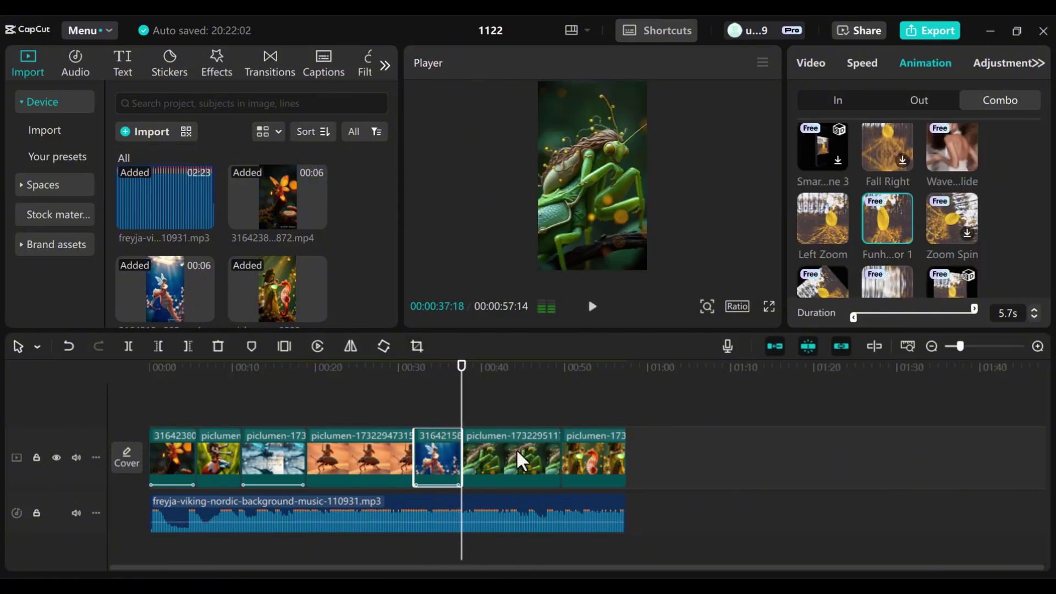
click(888, 216)
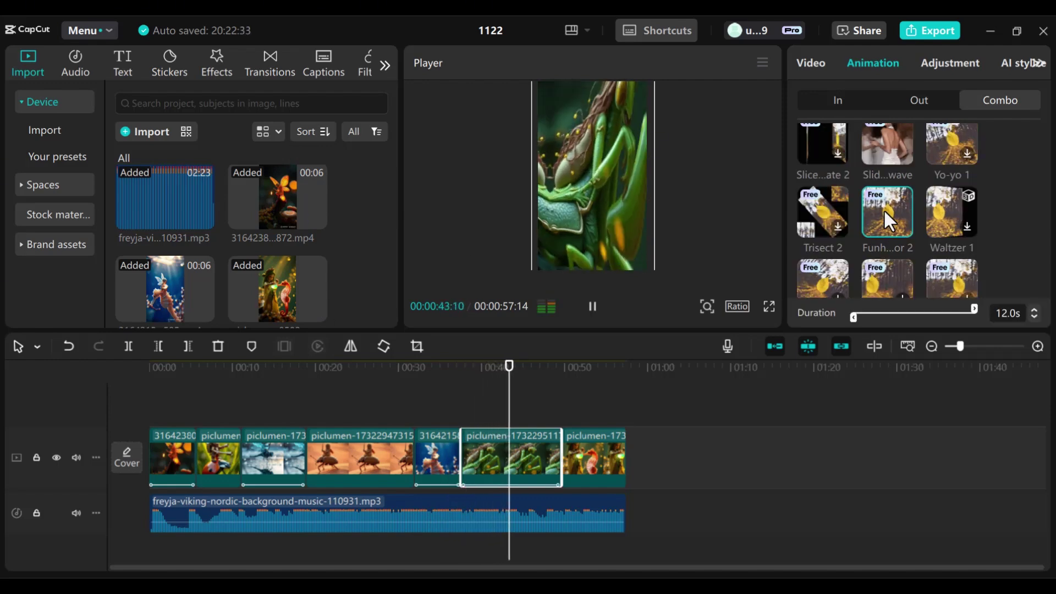
click(582, 443)
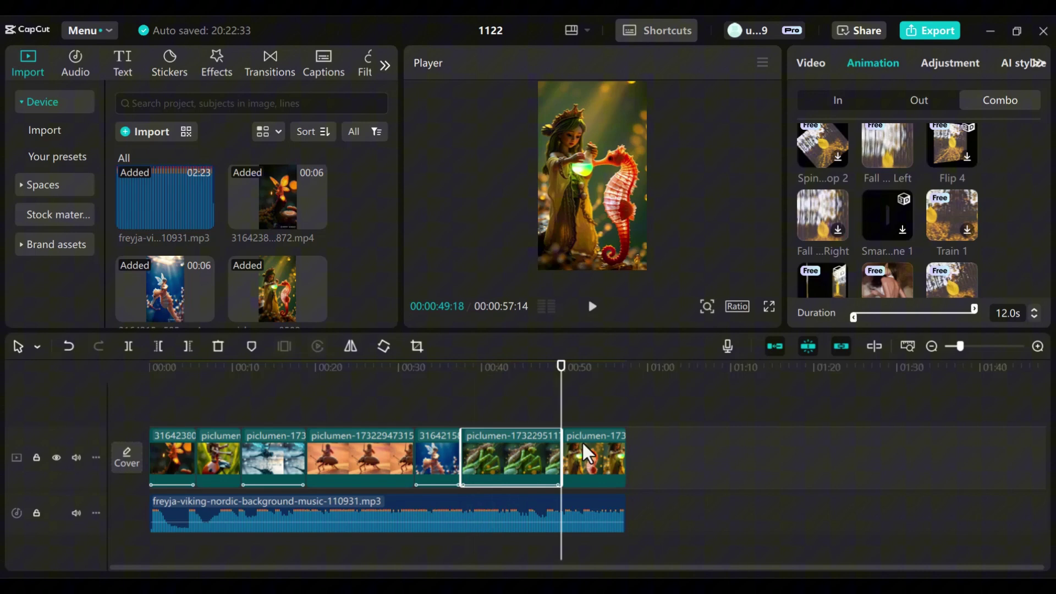
click(831, 211)
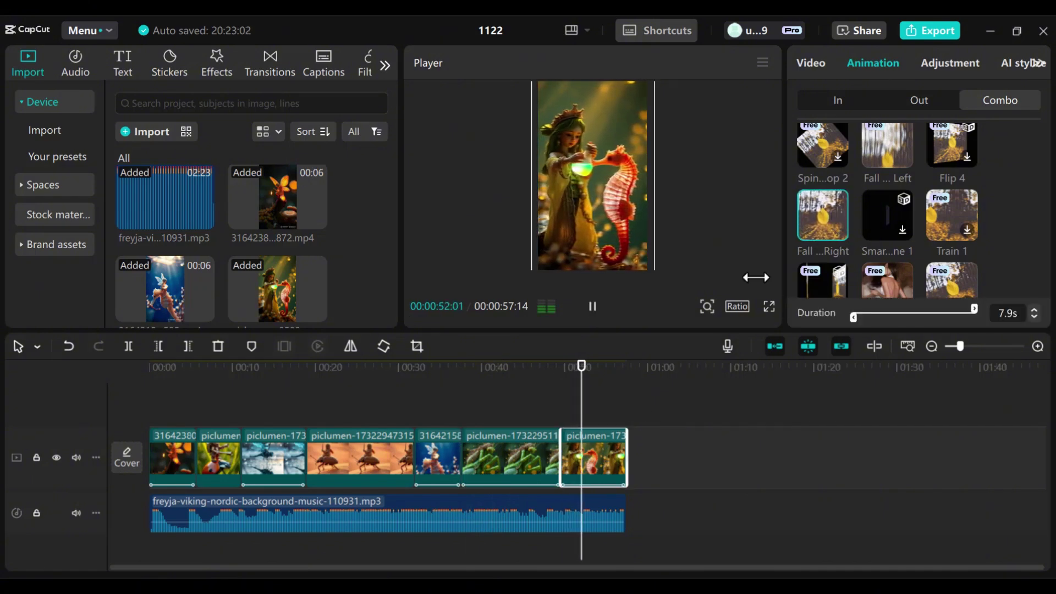
Add the Left transition at the first cut and Mix at the second cut.
click(272, 56)
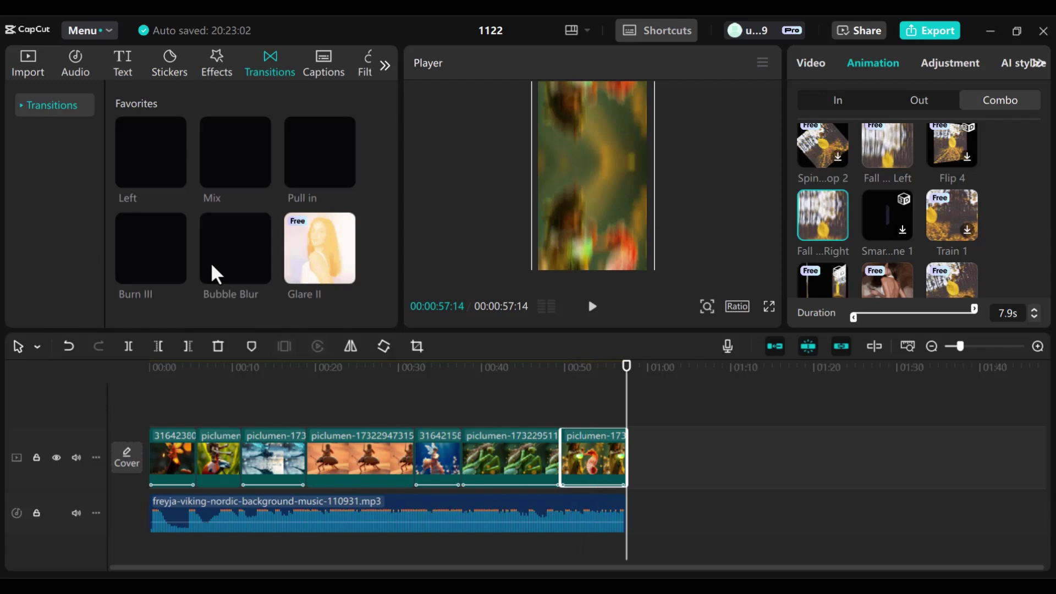
drag(627, 422, 148, 474)
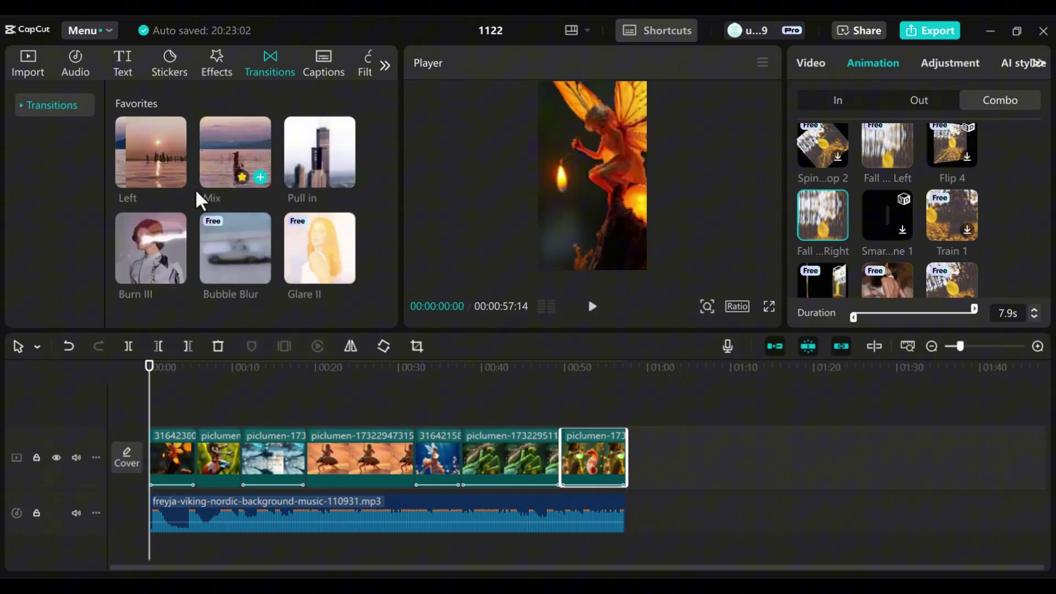
drag(133, 169, 197, 459)
key(Return)
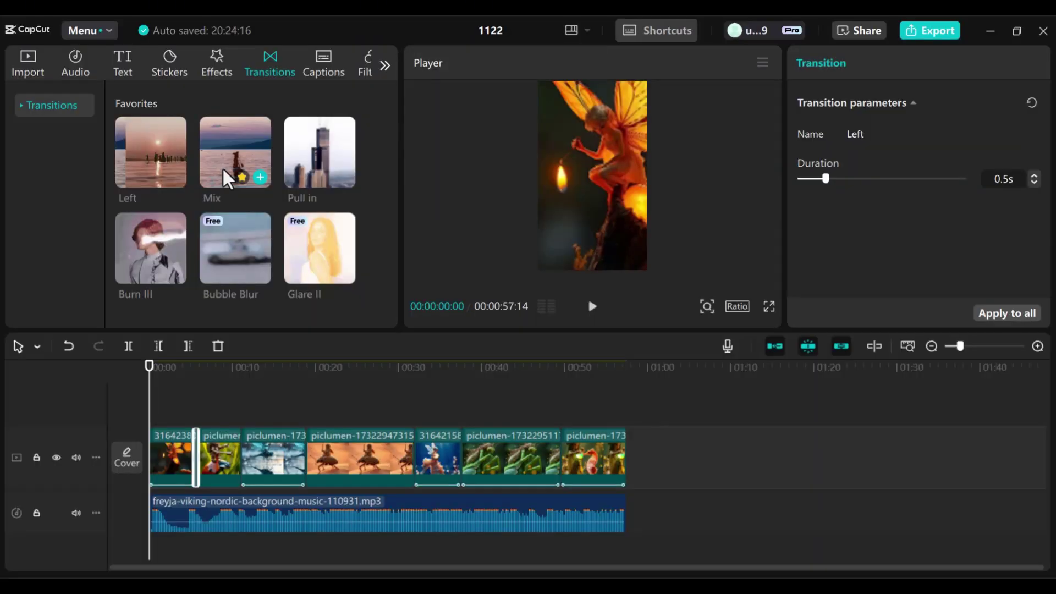
drag(223, 169, 246, 462)
Preview the transitions and replace the first cut's transition with Pull in.
click(593, 306)
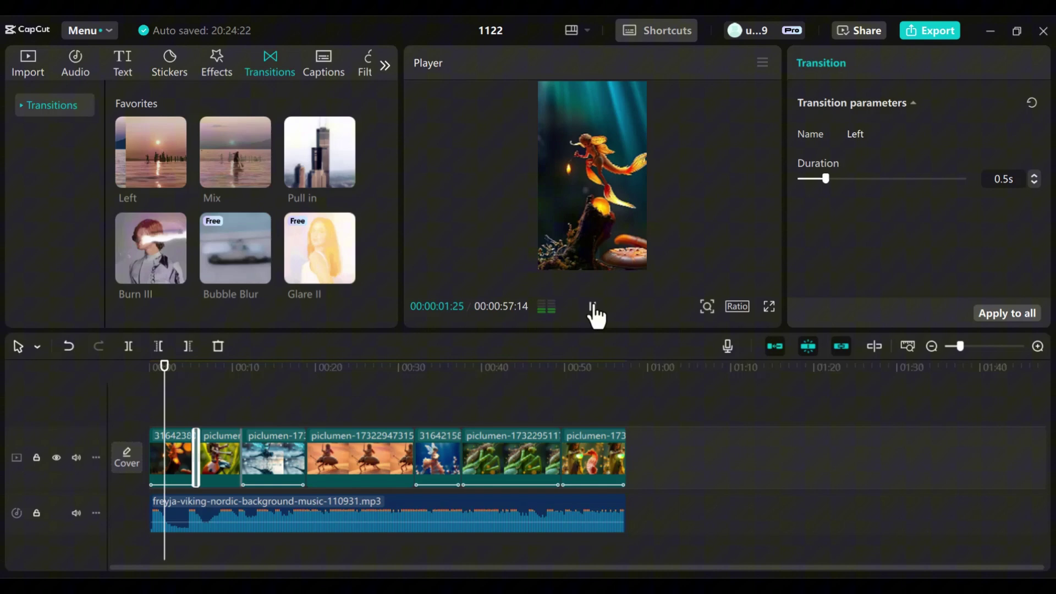
click(593, 308)
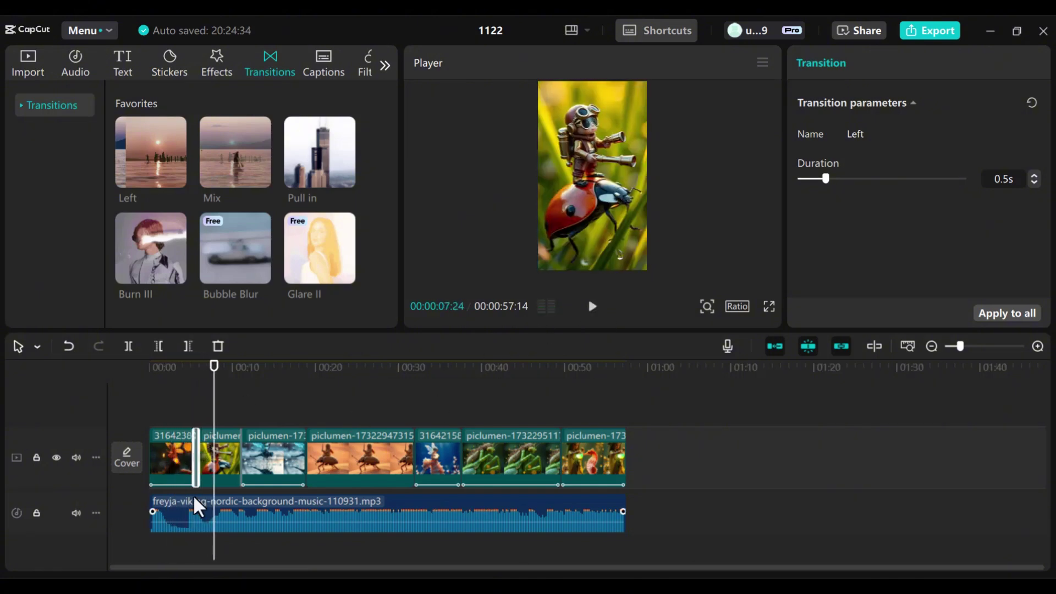
click(193, 494)
click(200, 465)
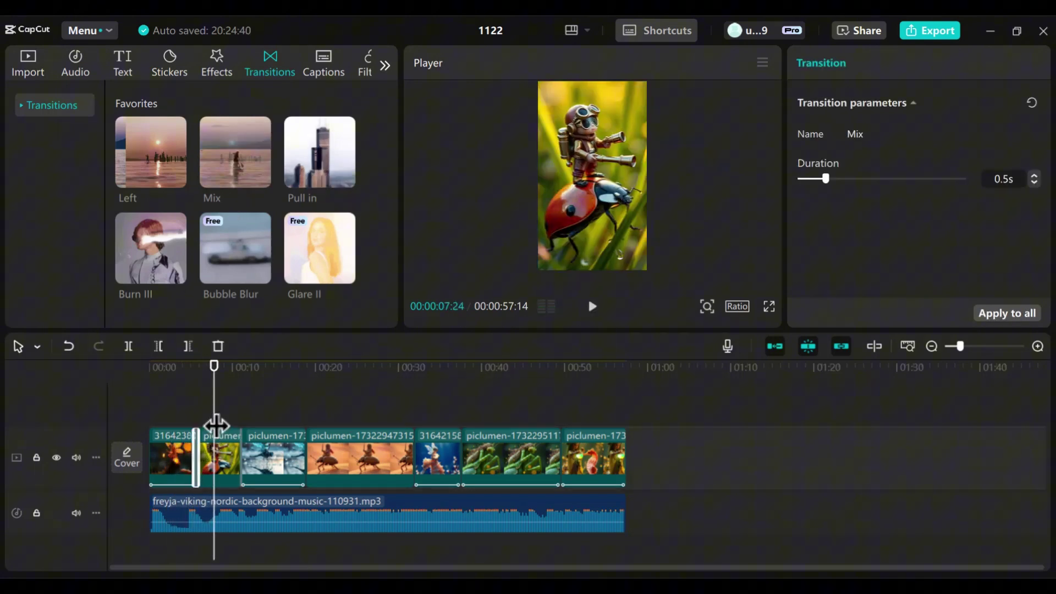
click(593, 307)
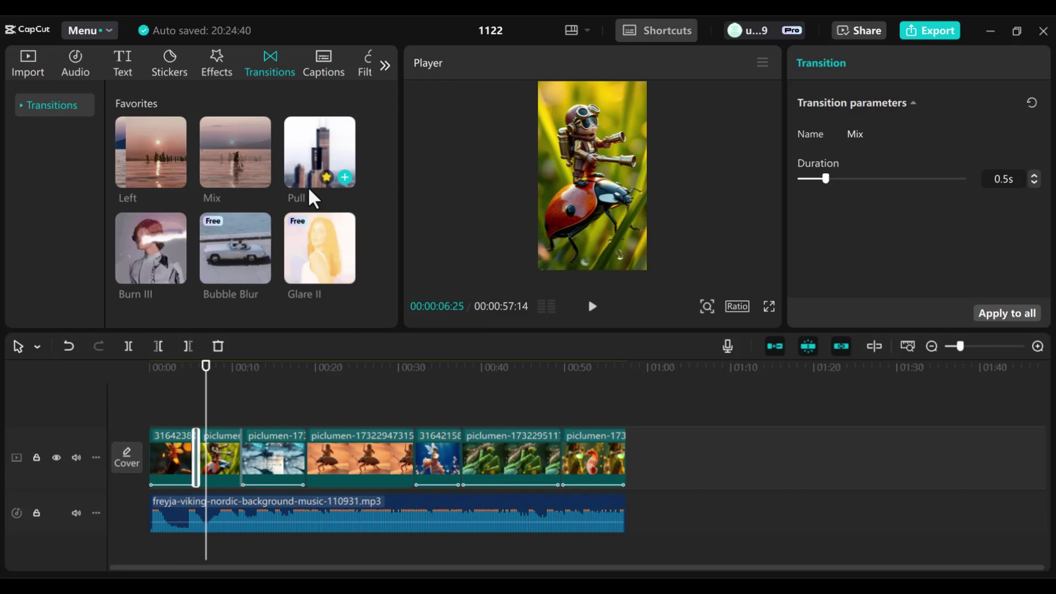
drag(313, 198, 195, 469)
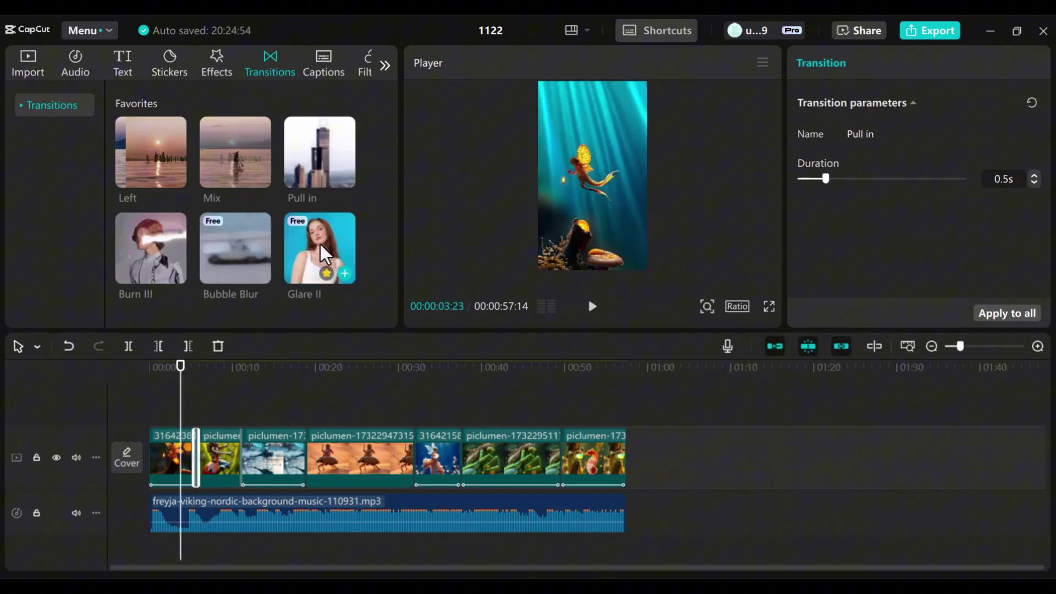
Add Glare II at a later cut and preview it around 46–47 seconds.
mouse_move(324, 254)
mouse_down()
mouse_move(311, 365)
mouse_move(443, 473)
mouse_up()
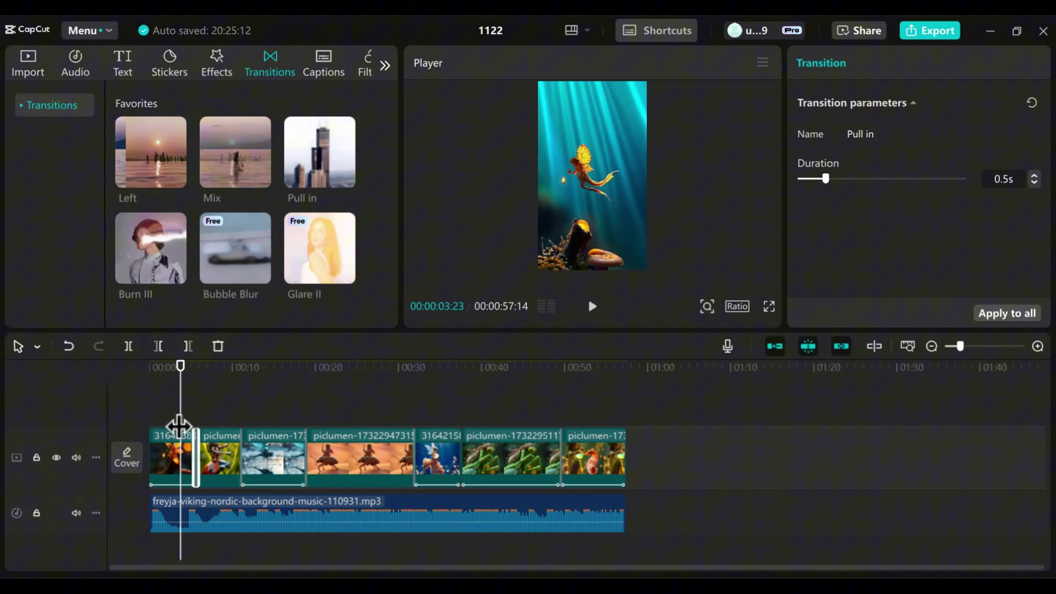
scroll(146, 261, down, 4)
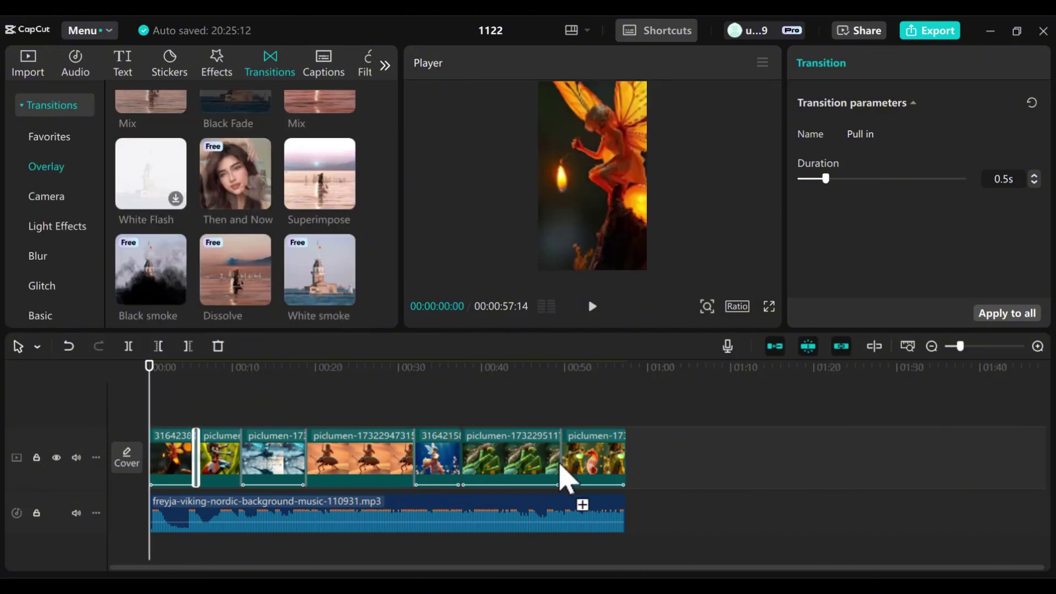
click(551, 491)
click(592, 306)
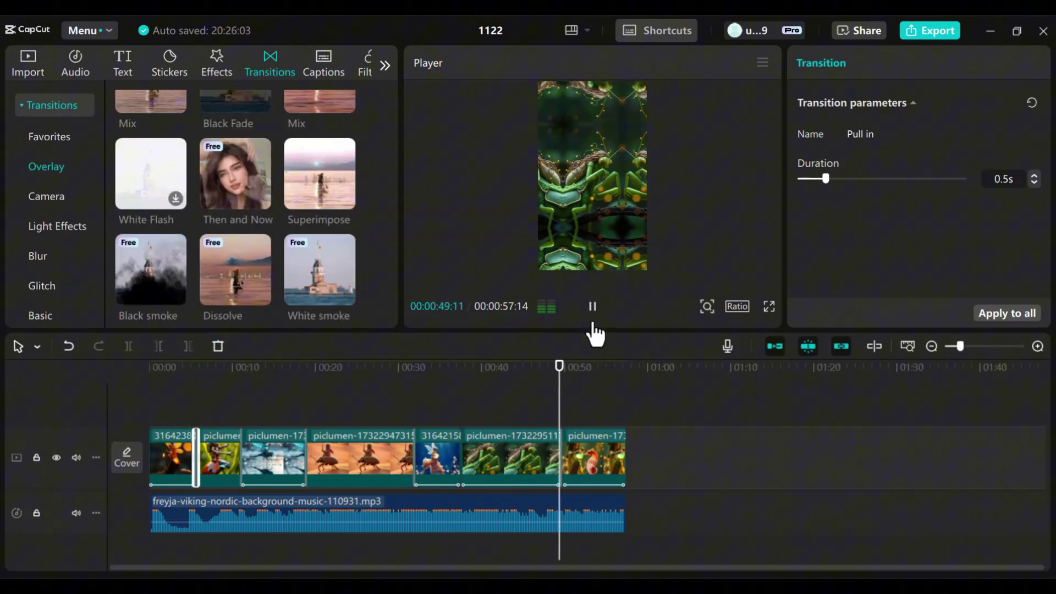
click(542, 430)
click(593, 306)
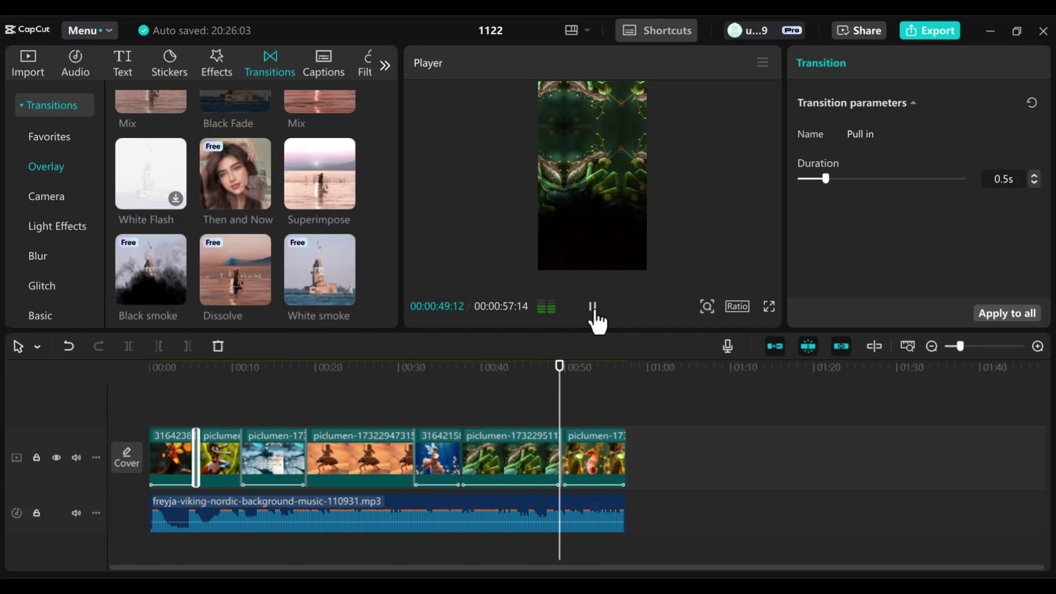
click(593, 306)
click(385, 65)
Open the Filters library and scroll through it to find the Clear filter.
click(280, 61)
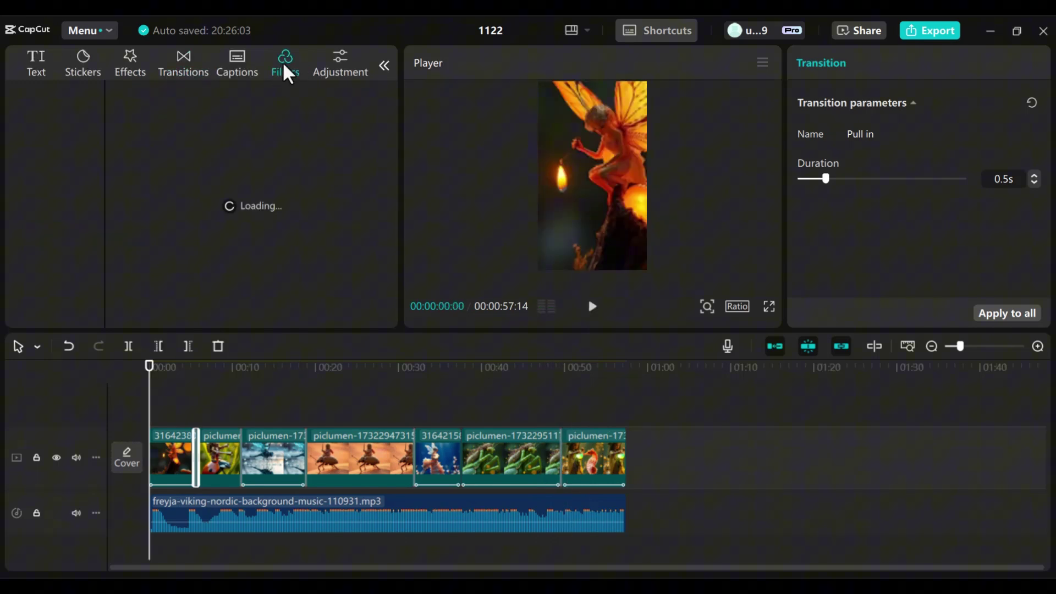
scroll(224, 134, down, 3)
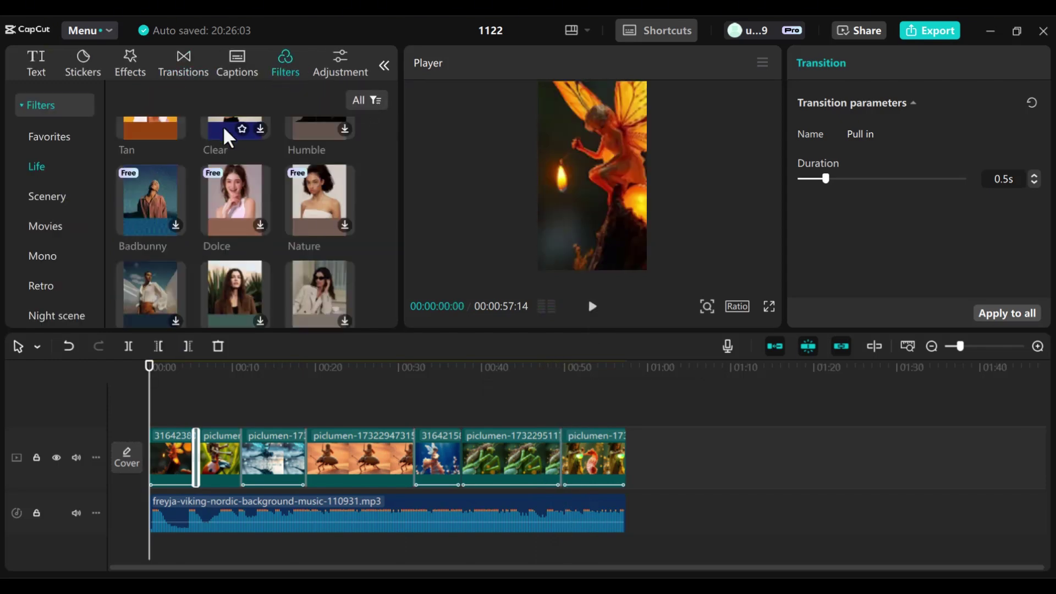
scroll(235, 157, up, 3)
scroll(164, 223, down, 3)
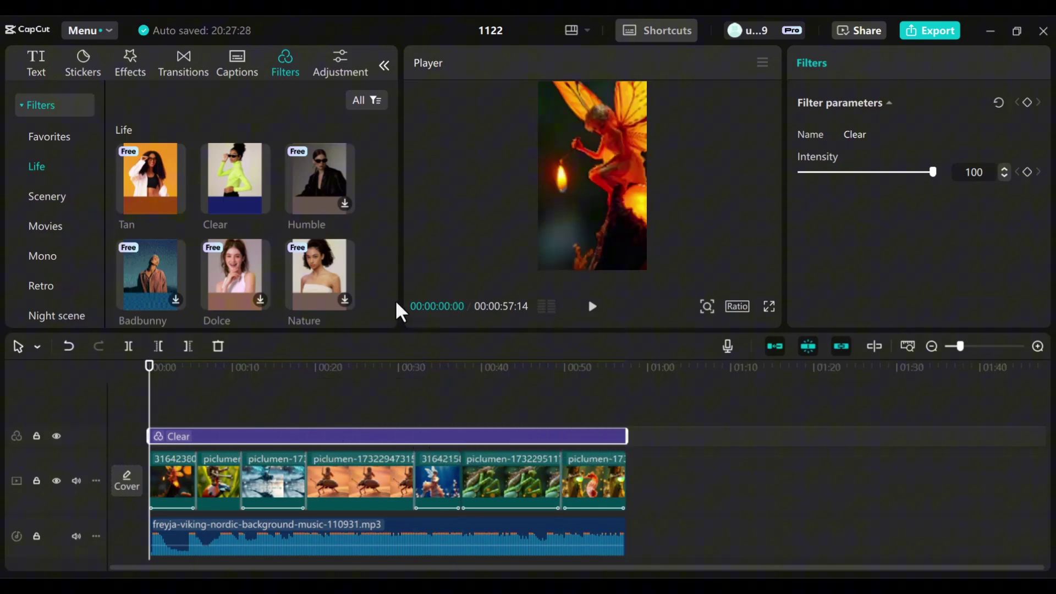
Search effects for 'shakes' and add the Shake effect to the timeline.
click(133, 65)
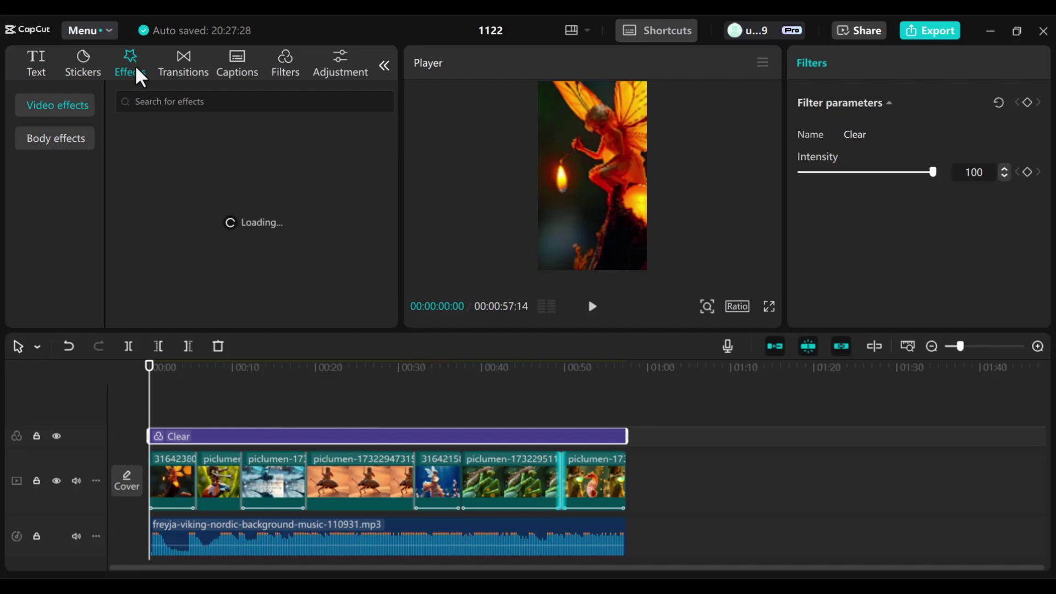
click(181, 101)
text(shakes)
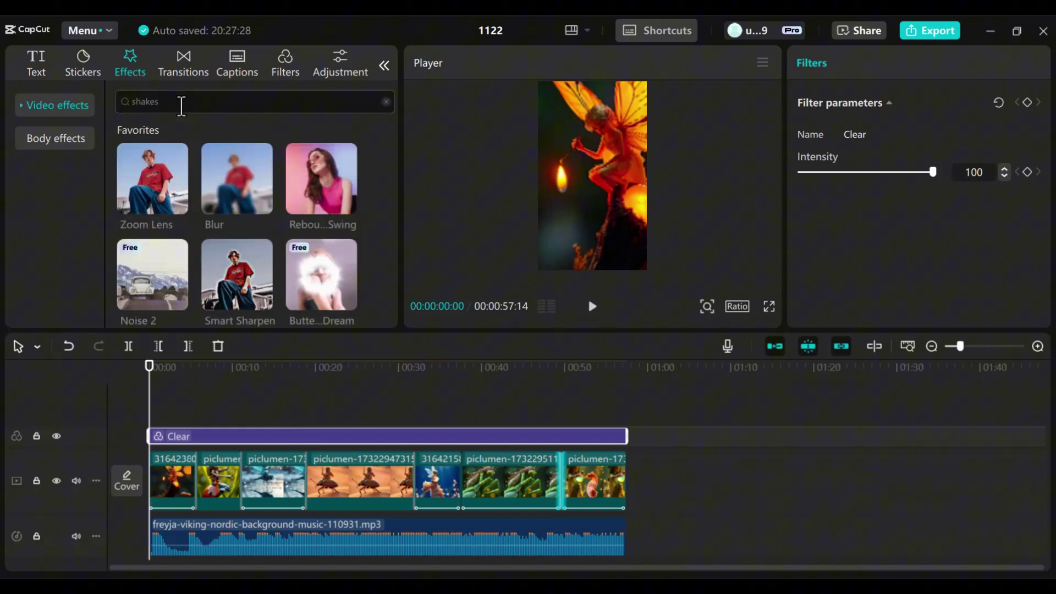
key(Return)
click(157, 174)
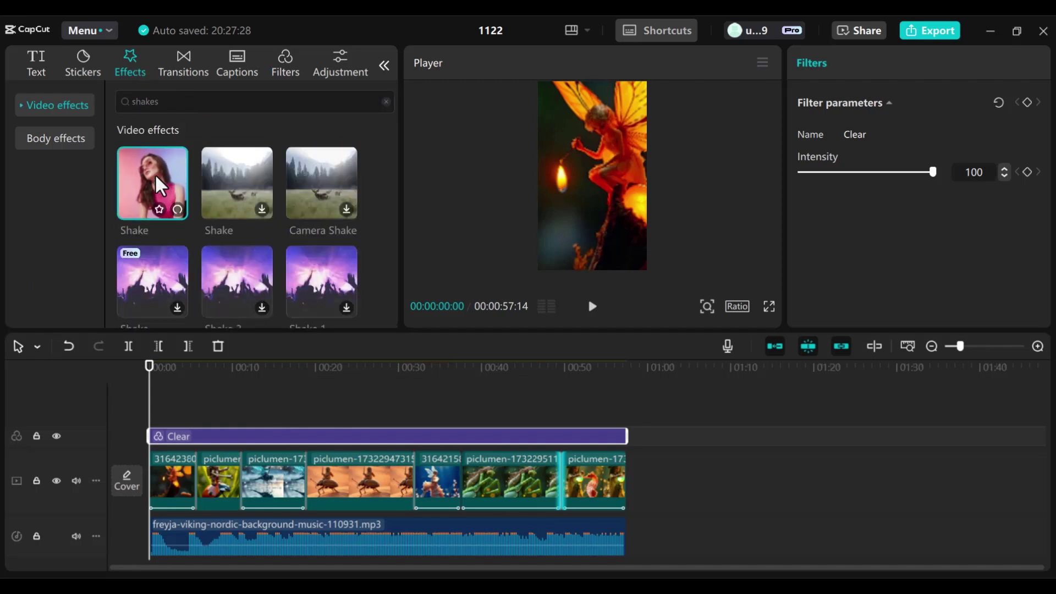
drag(155, 174, 197, 416)
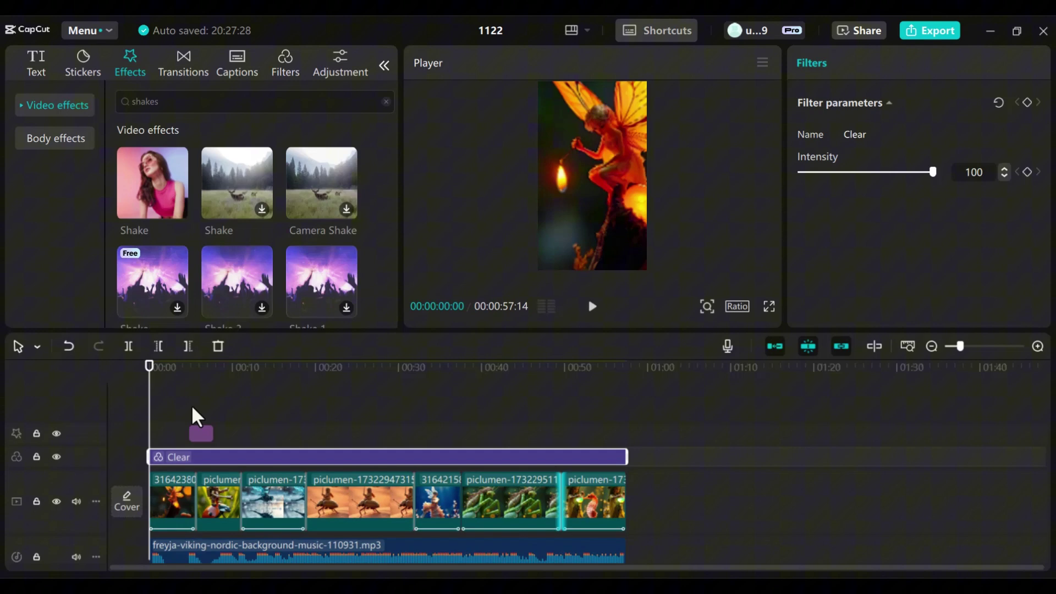
Preview the Shake effect and shorten its duration.
click(593, 311)
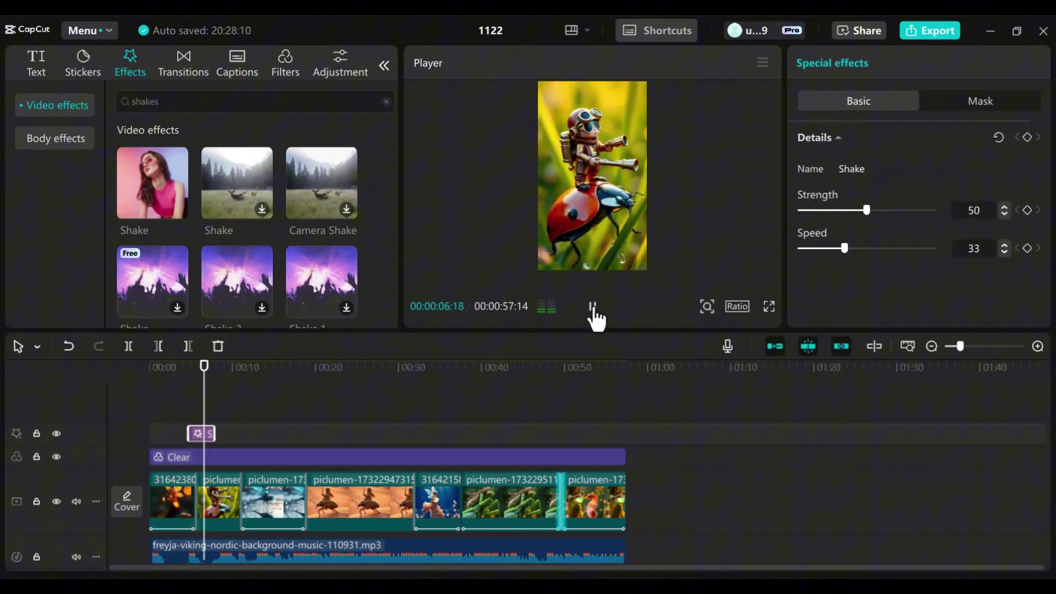
click(593, 312)
drag(211, 433, 198, 436)
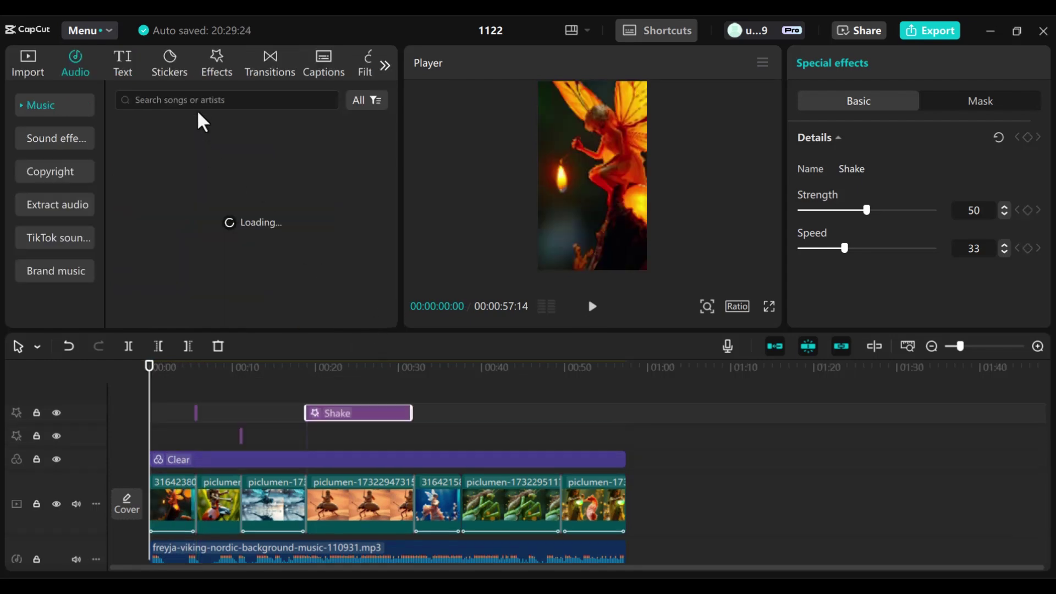
Search sounds for 'clashing metals' and place the building-collapse sound around 17 seconds.
click(199, 100)
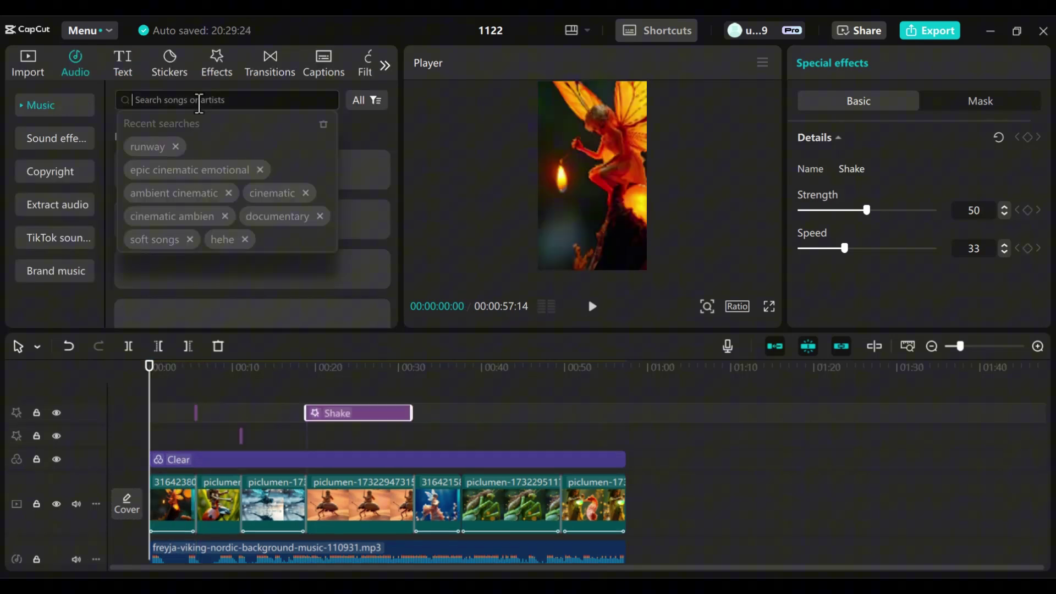
text(clashing metals)
key(Return)
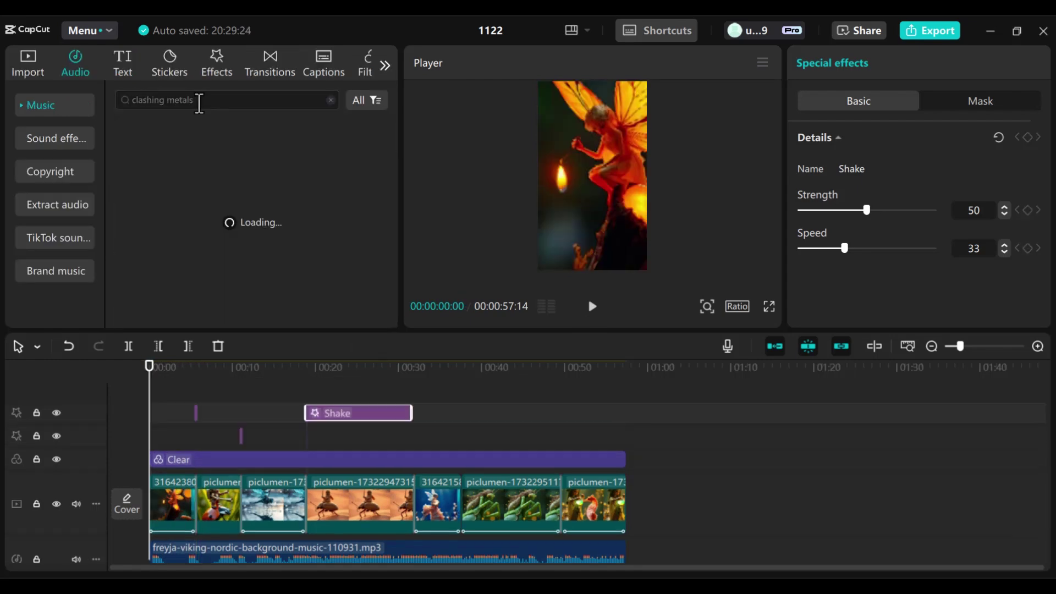
click(237, 134)
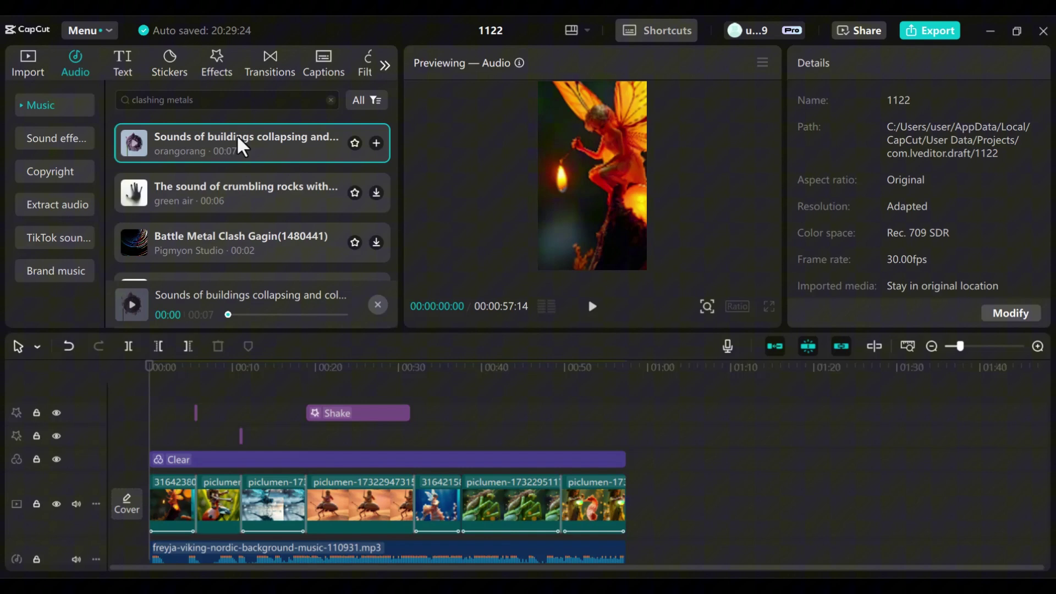
drag(236, 134, 310, 407)
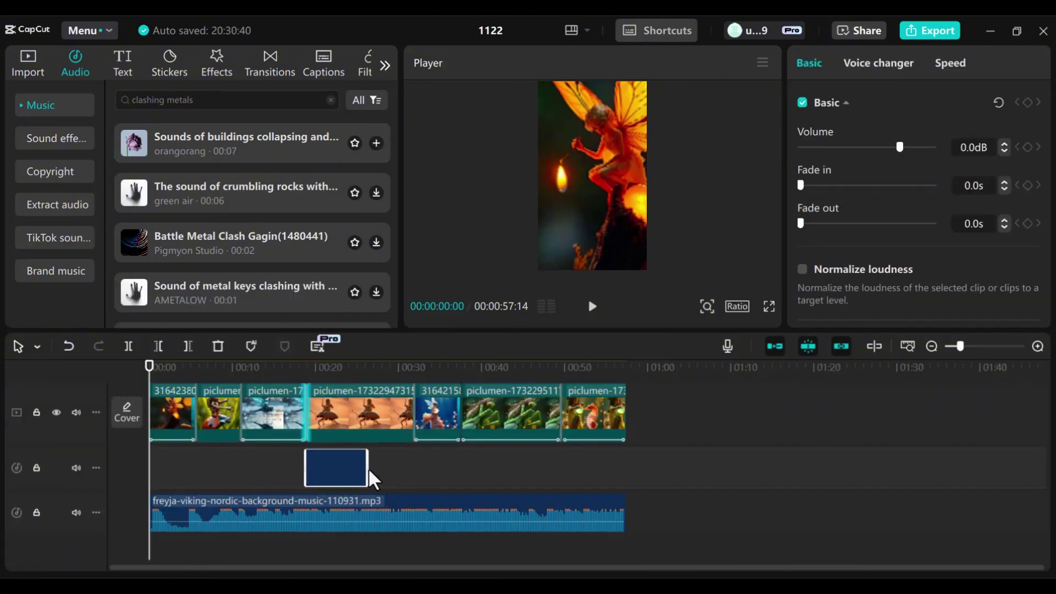
Add the Battle Metal Clash sound at the start and play to hear both.
click(392, 315)
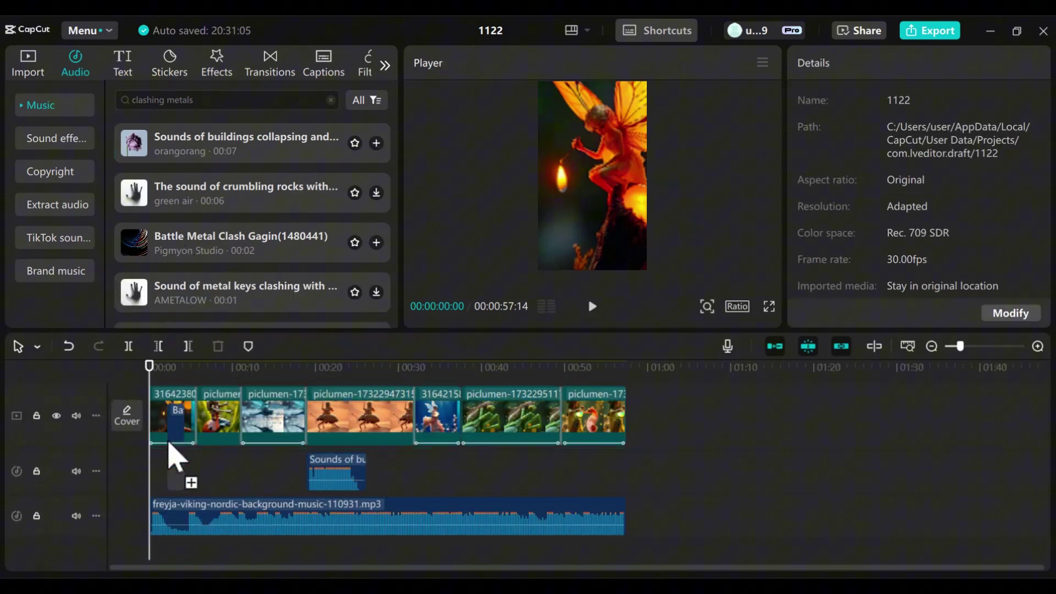
drag(154, 488, 156, 484)
click(593, 308)
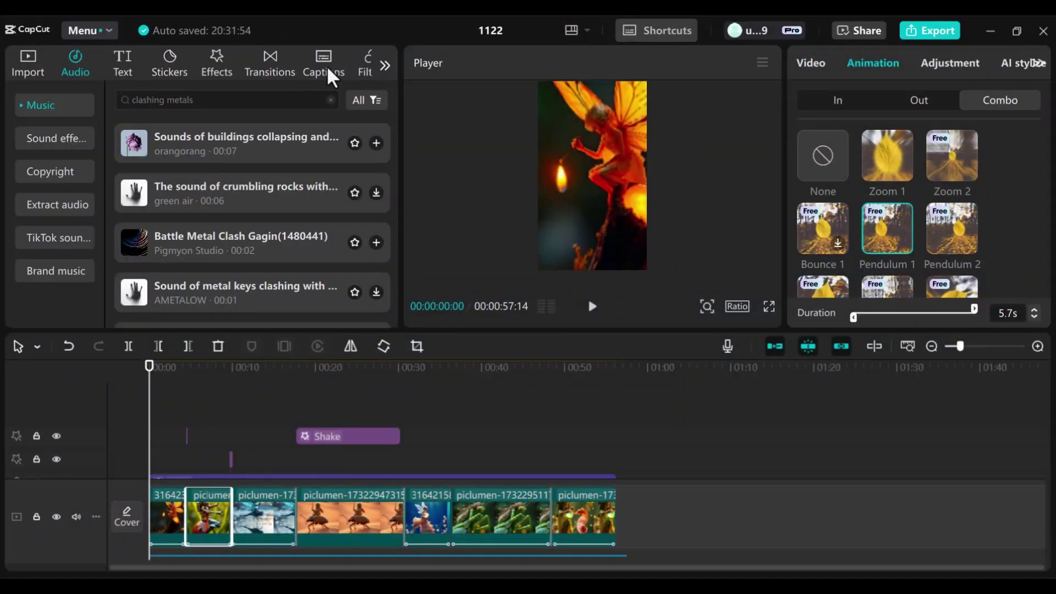
Browse the Text, Transitions and Captions libraries, then open the Export dialog with Ctrl+E.
click(137, 59)
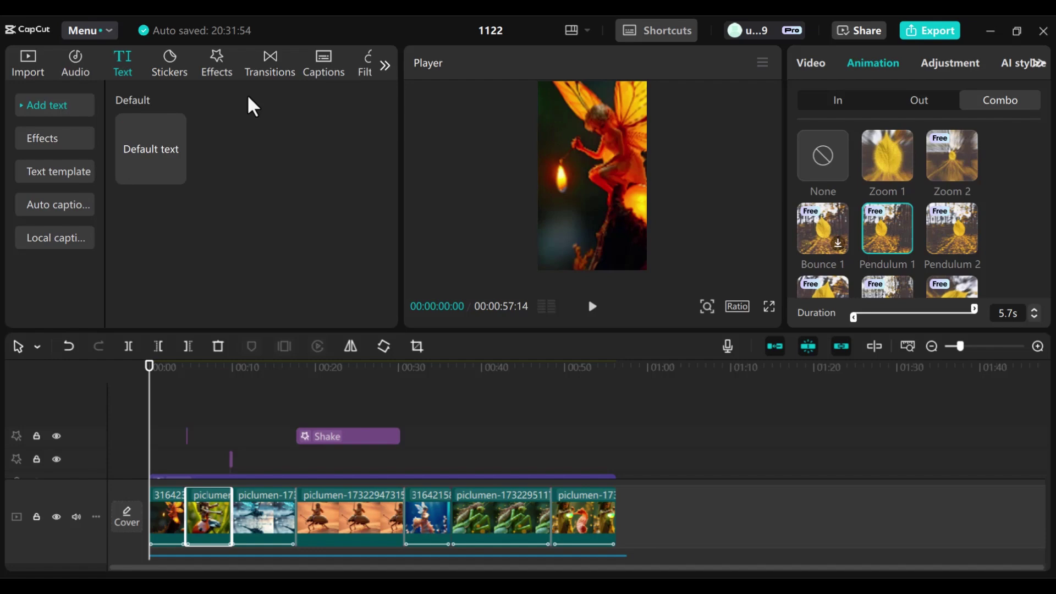
click(146, 148)
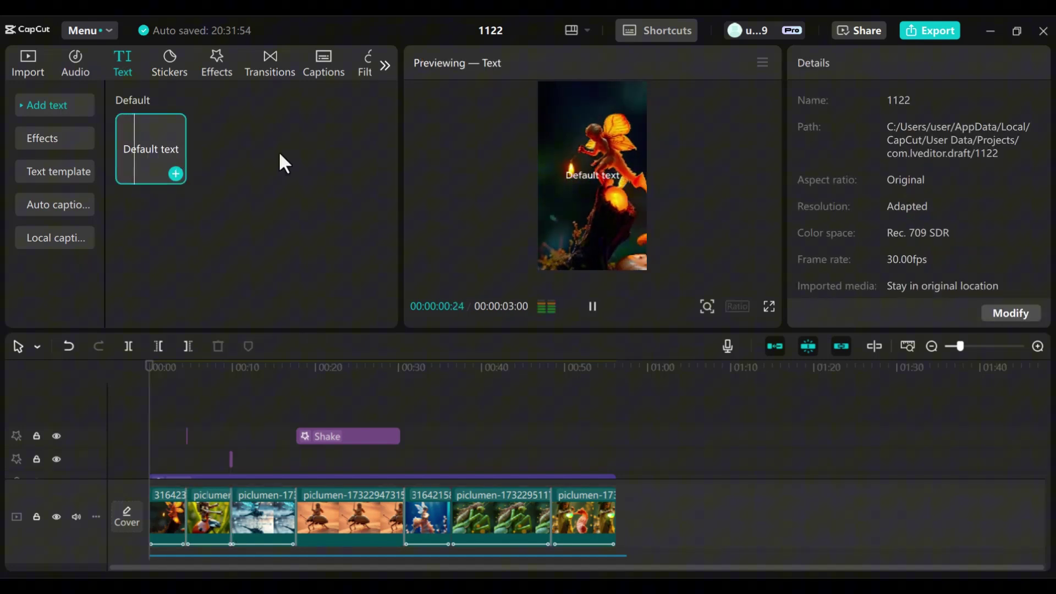
click(259, 60)
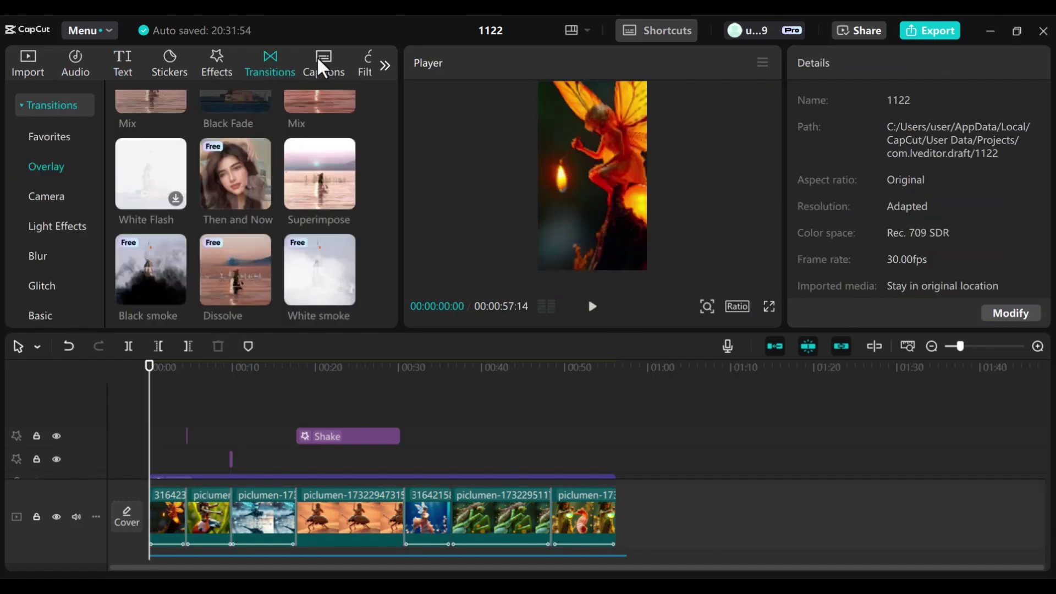
click(325, 70)
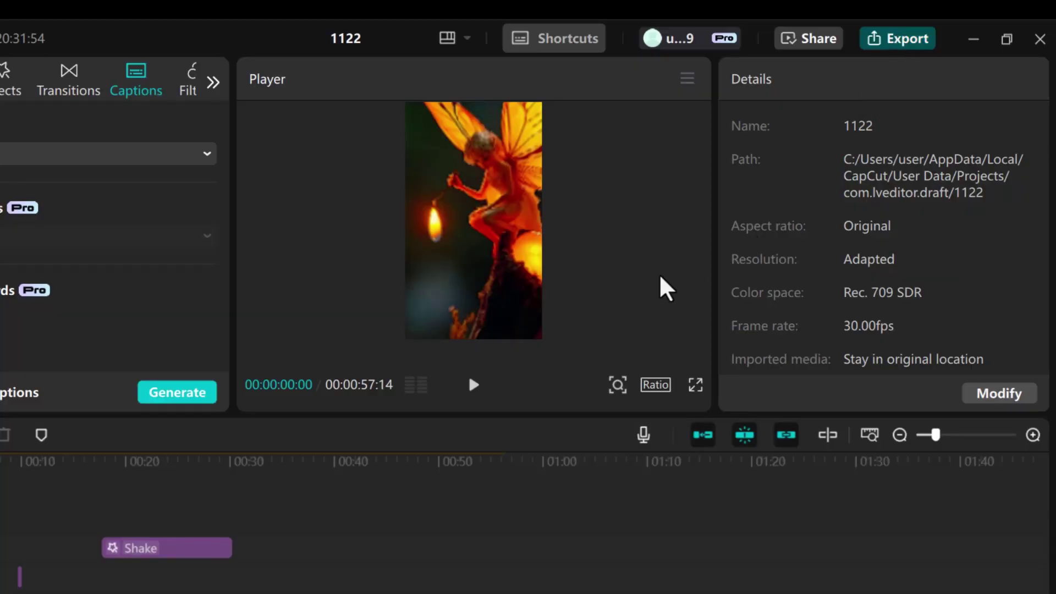
key(ctrl+e)
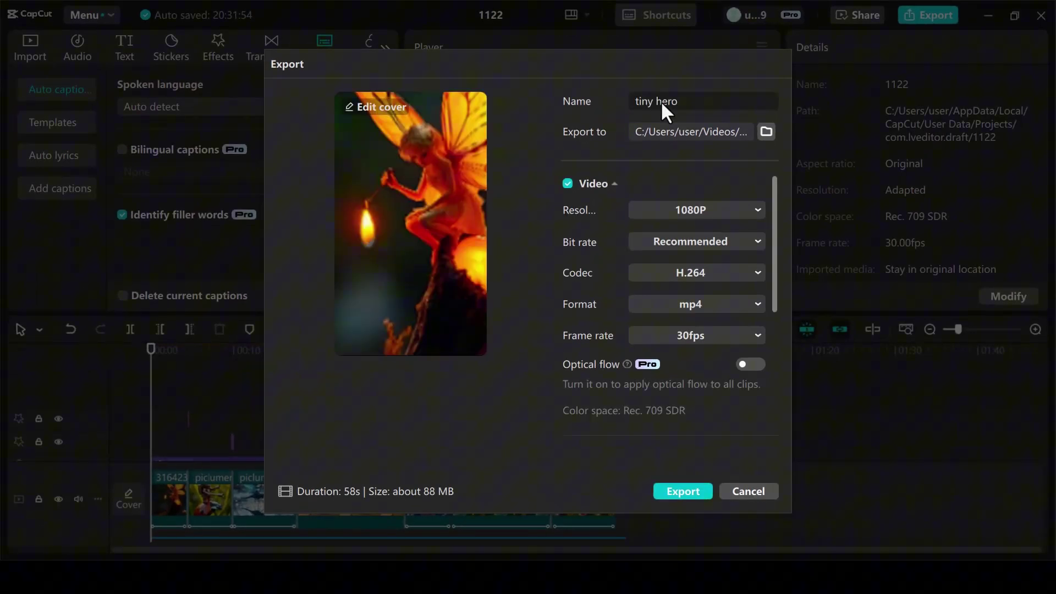